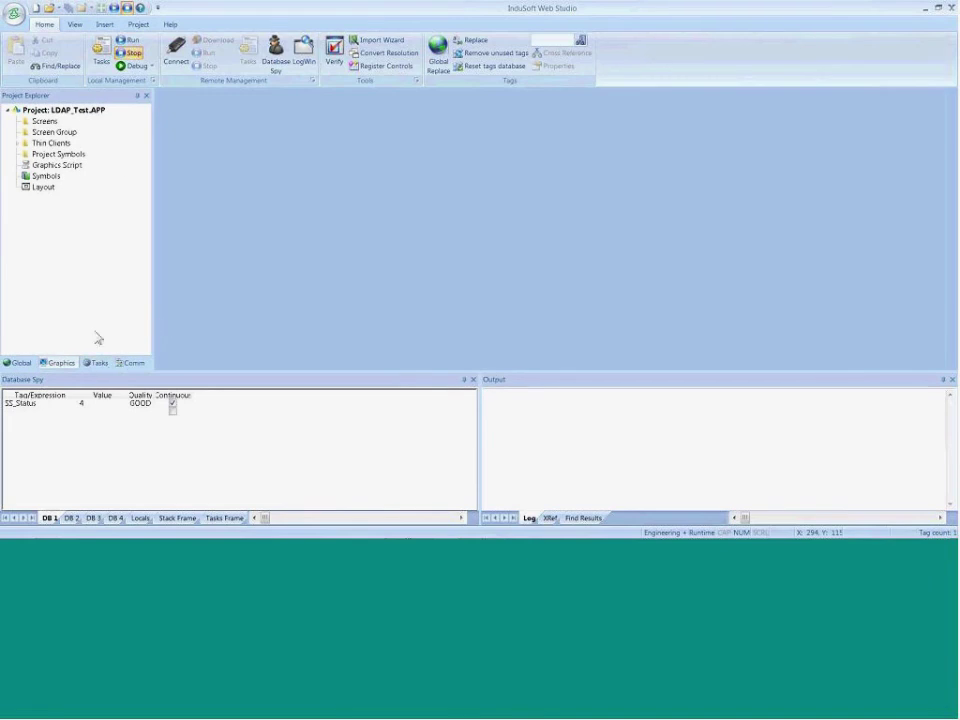
Insert a new screen in the project and accept its default attributes
right_click(44, 122)
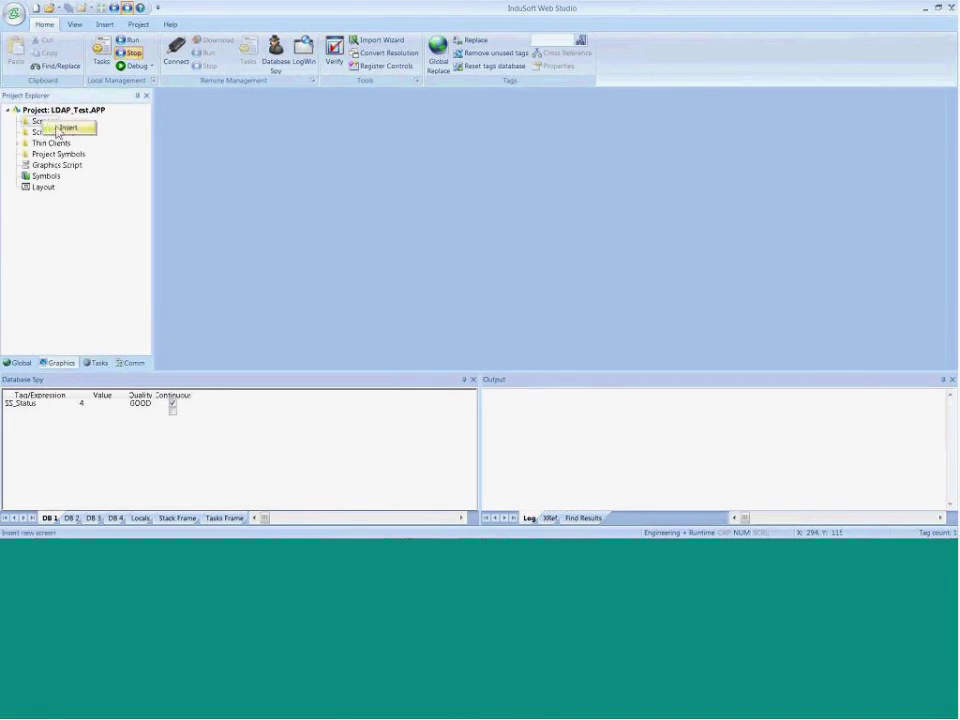
left_click(64, 127)
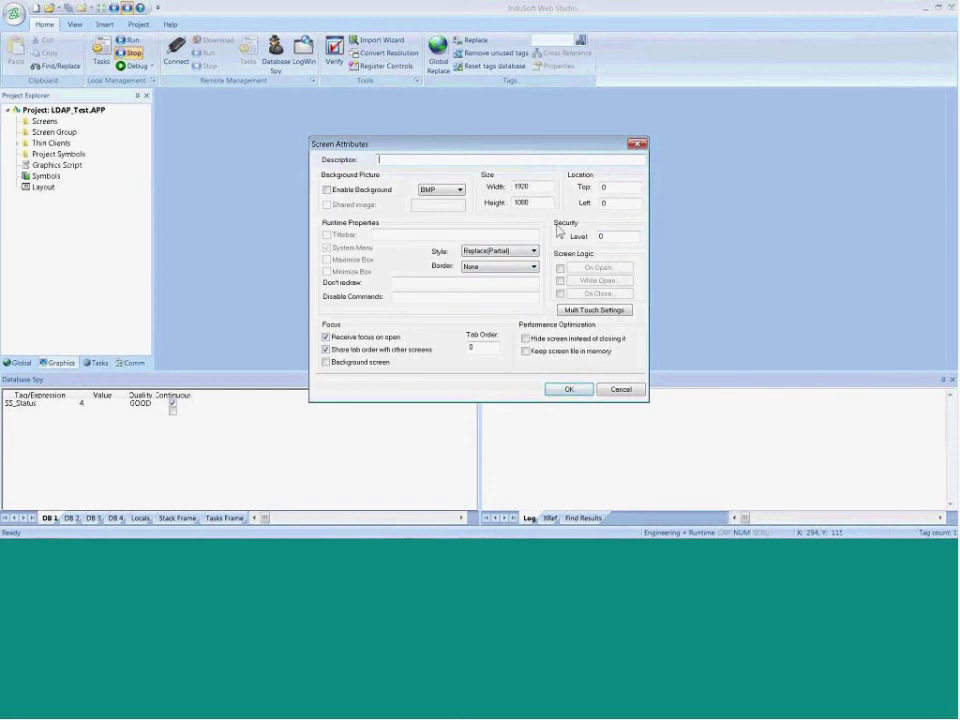
left_click(568, 389)
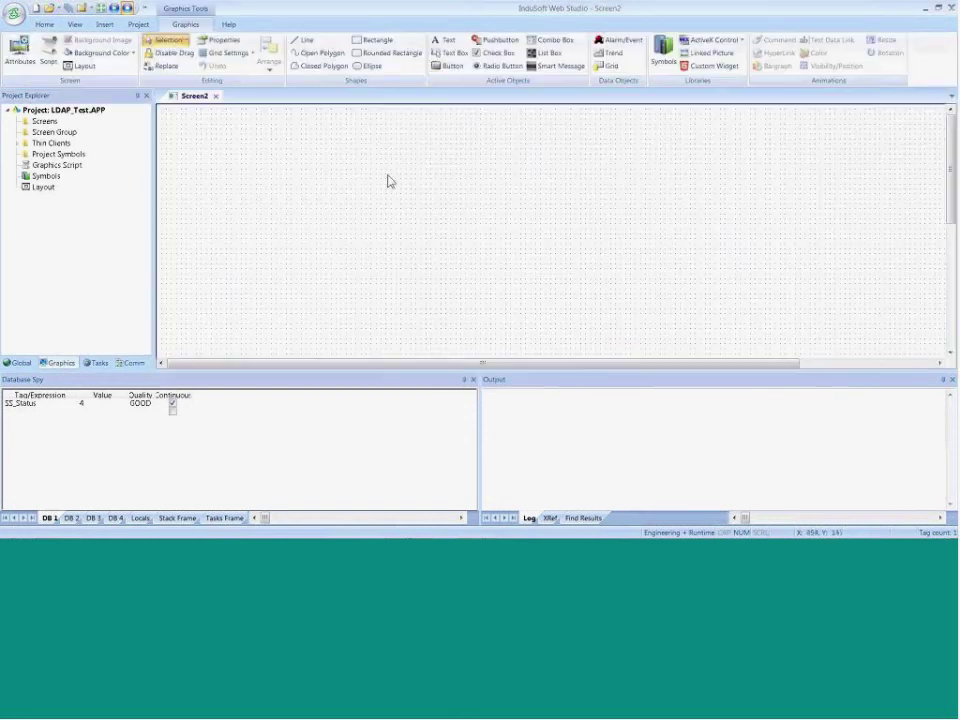
Draw a button about 101 by 31 on the new screen and add a Command animation to it
left_click(447, 65)
left_click_drag(341, 156, 391, 174)
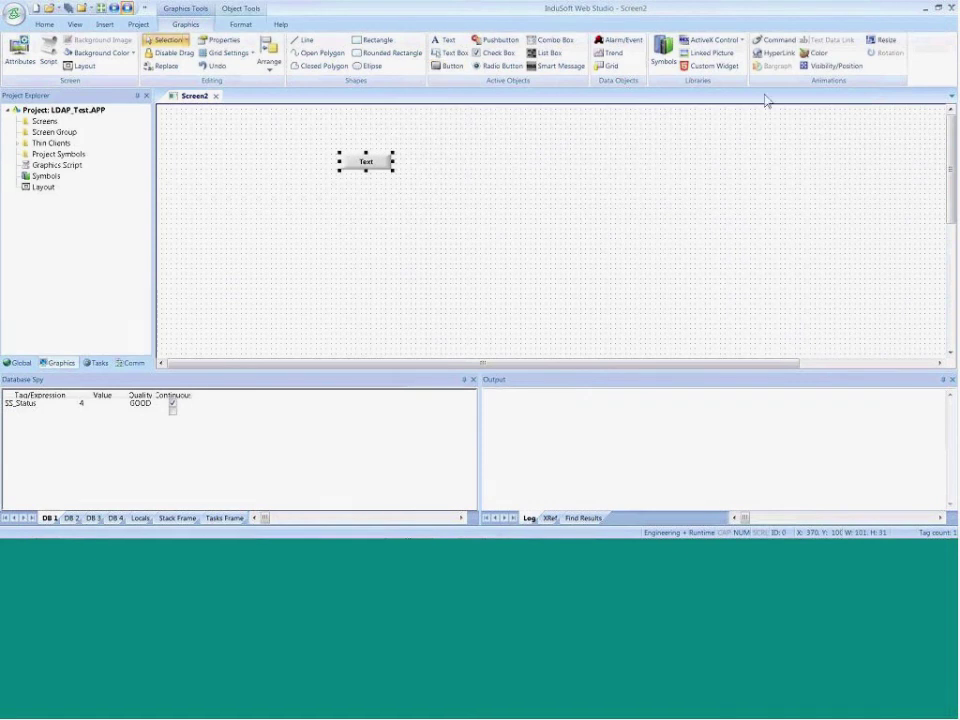
left_click(777, 40)
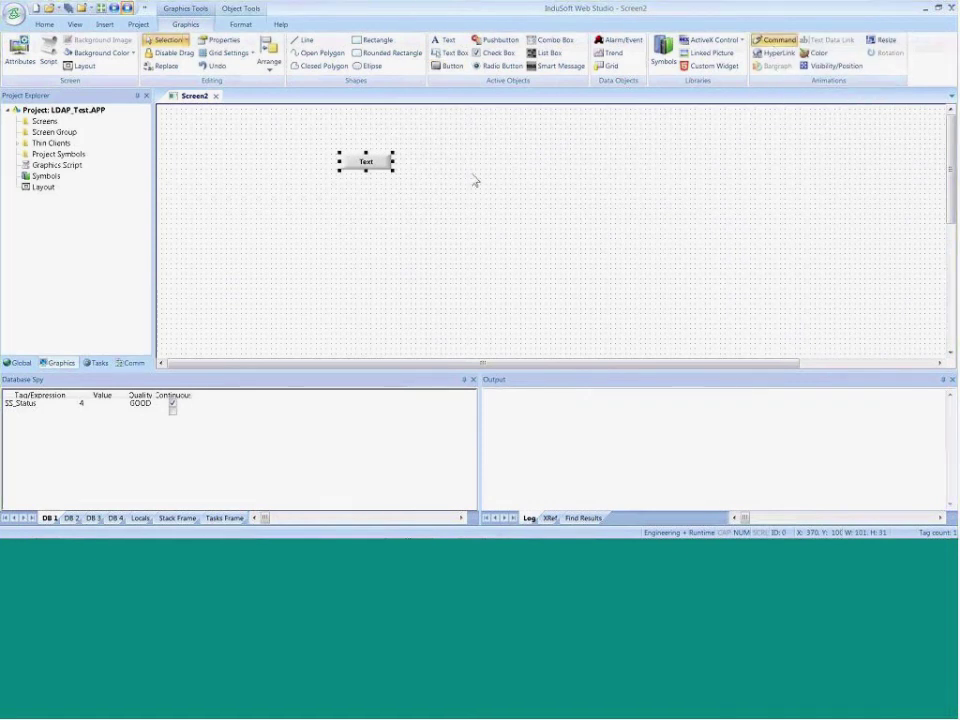
Open the button's Command configuration and move its window aside to examine the security level option
left_click(378, 168)
double_click(378, 168)
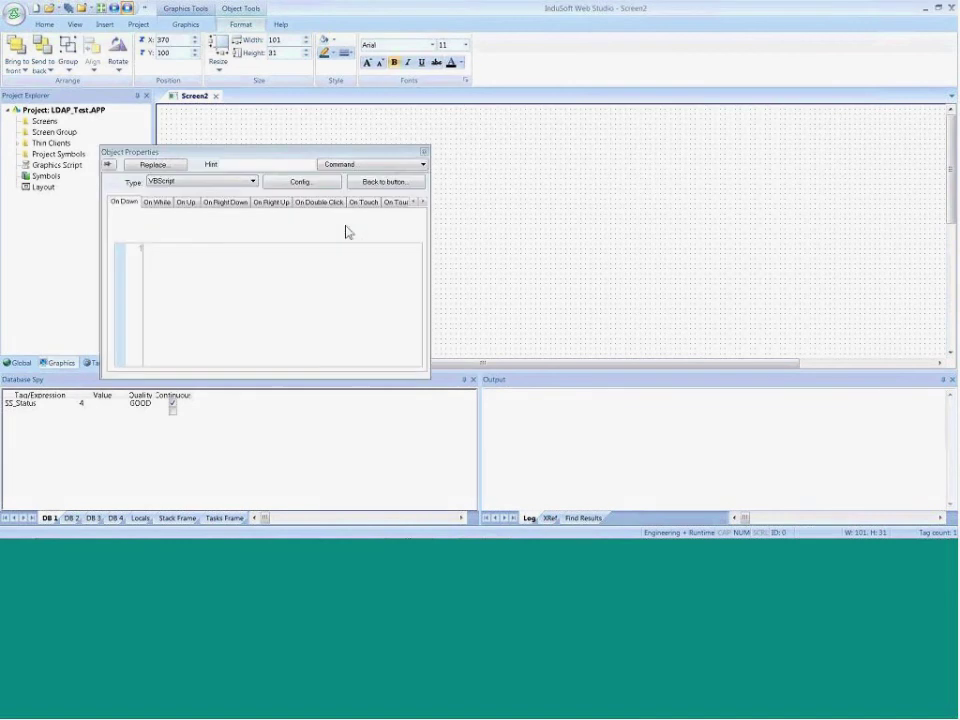
left_click(300, 181)
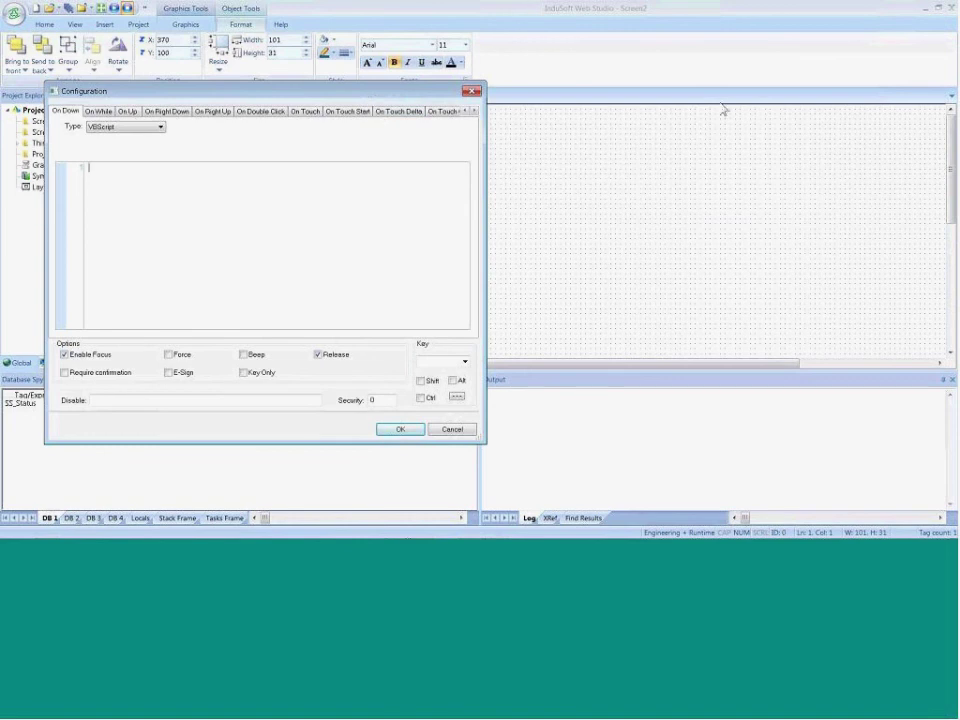
left_click_drag(200, 91, 584, 99)
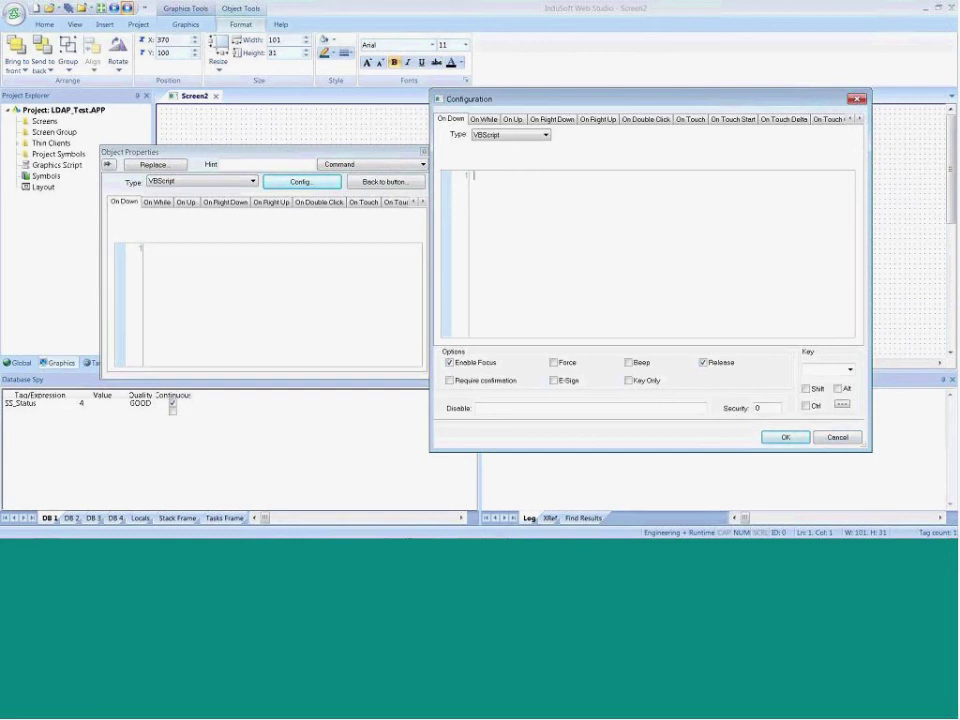
Cancel the Command configuration and close Screen2 without saving it
left_click(837, 437)
key("Escape")
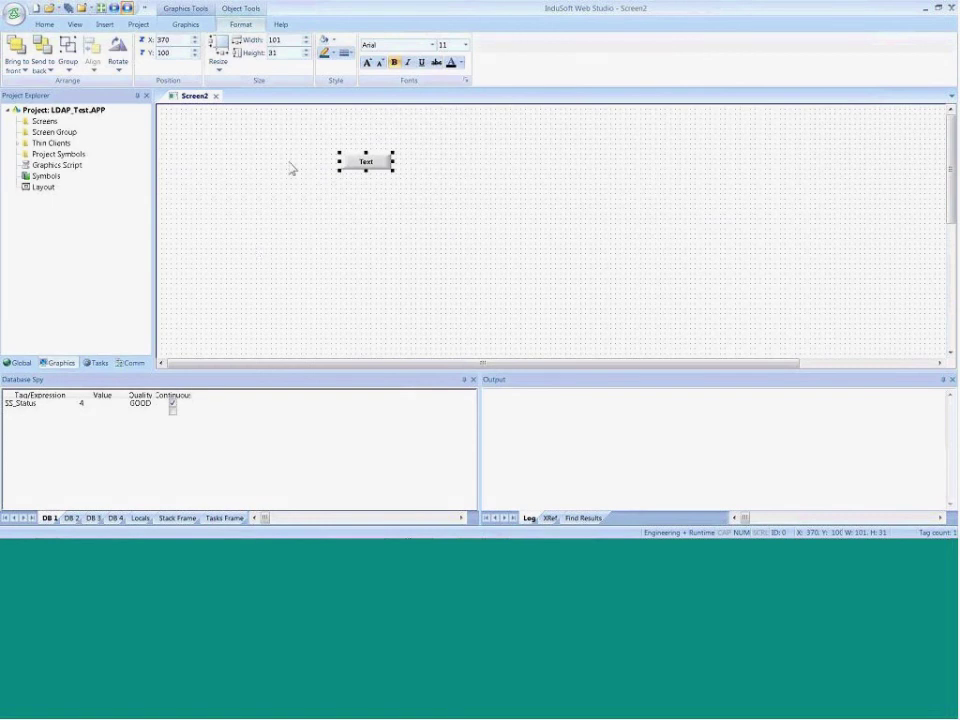
left_click(216, 97)
left_click(482, 318)
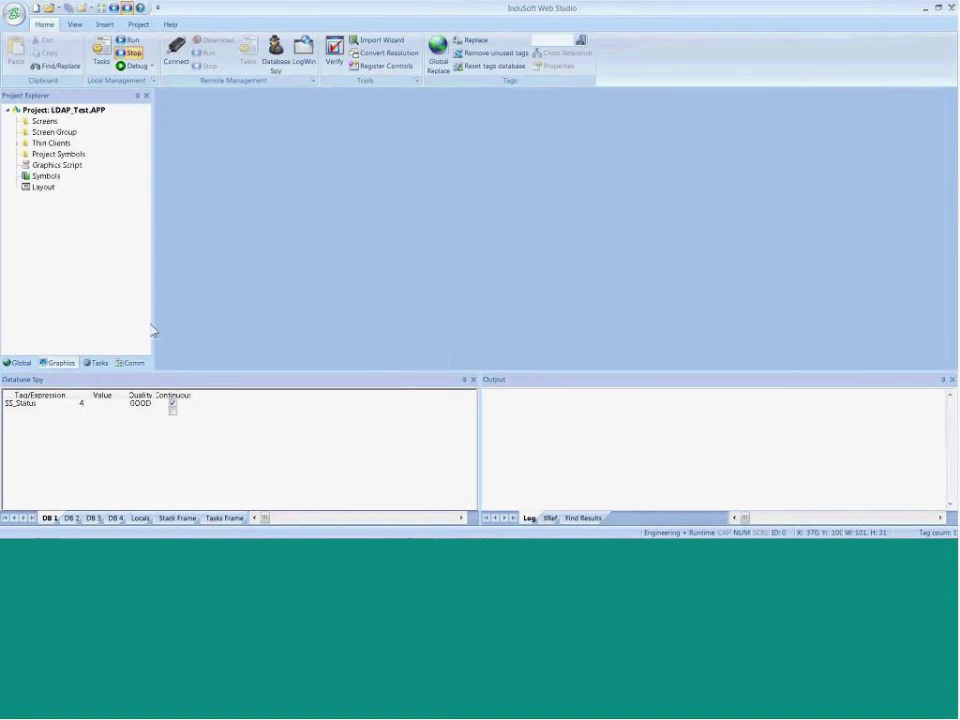
Insert a new trend worksheet among the project's tasks
left_click(103, 363)
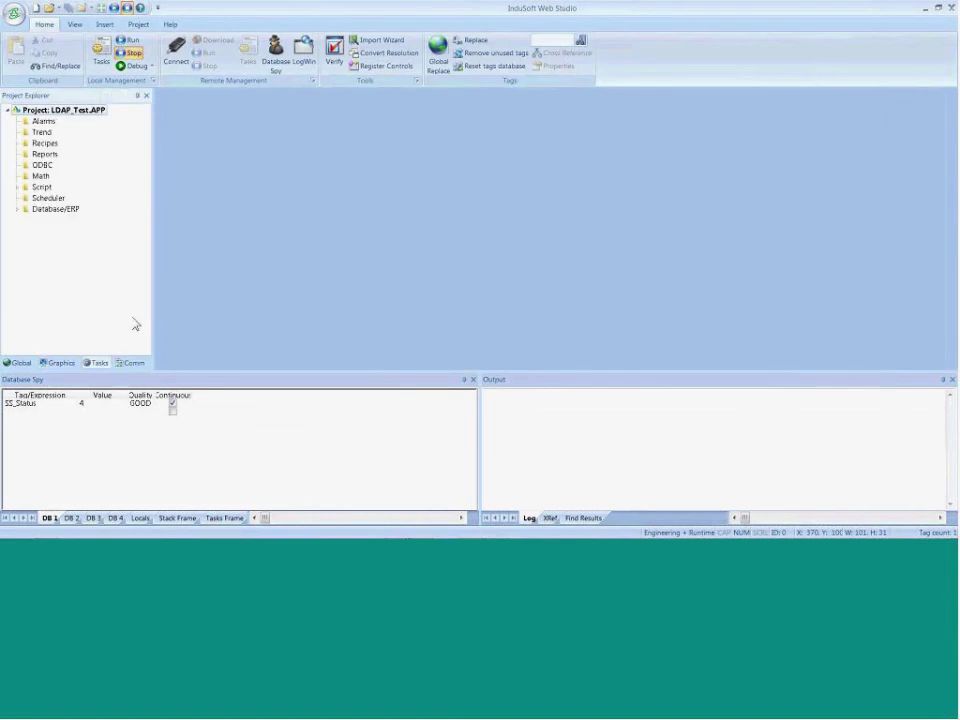
right_click(41, 139)
left_click(64, 140)
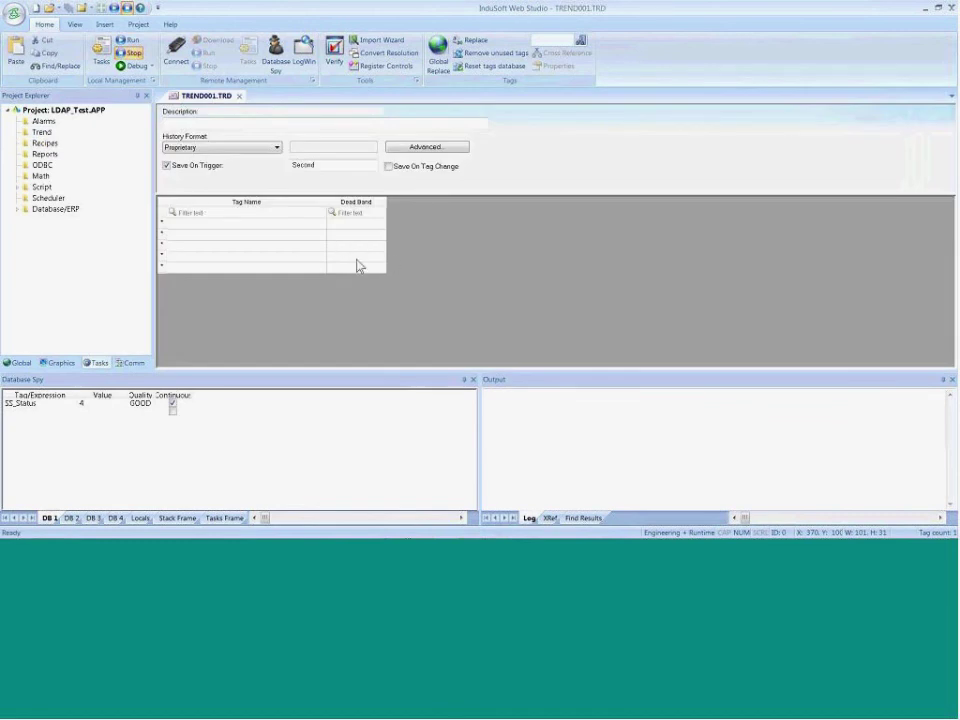
Examine the trend worksheet's security access level, cancel the dialog and close the worksheet
left_click(138, 24)
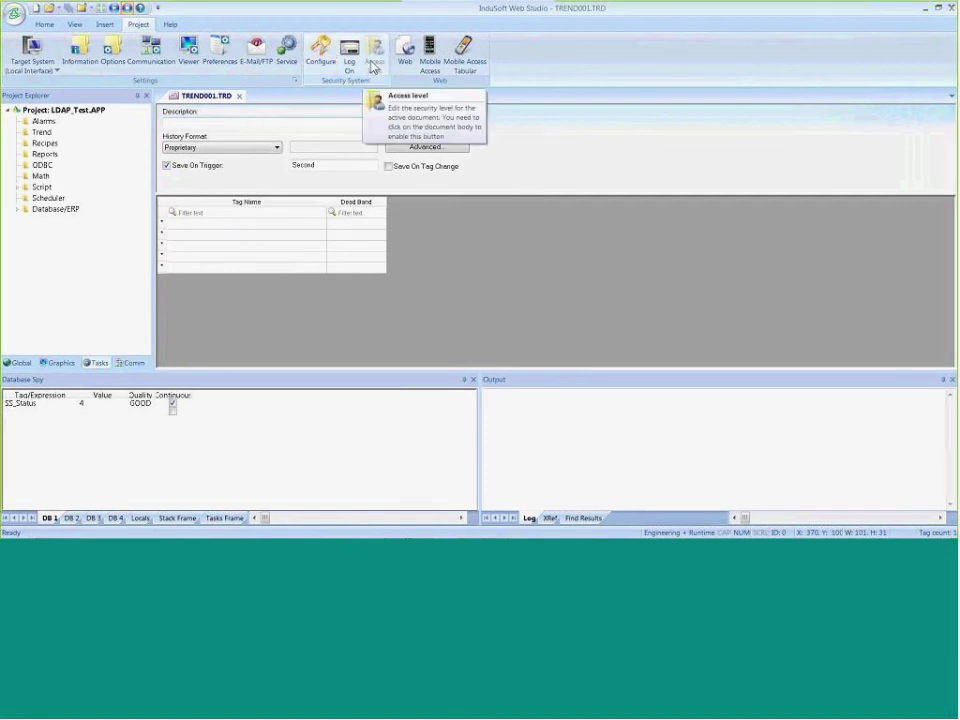
left_click(270, 226)
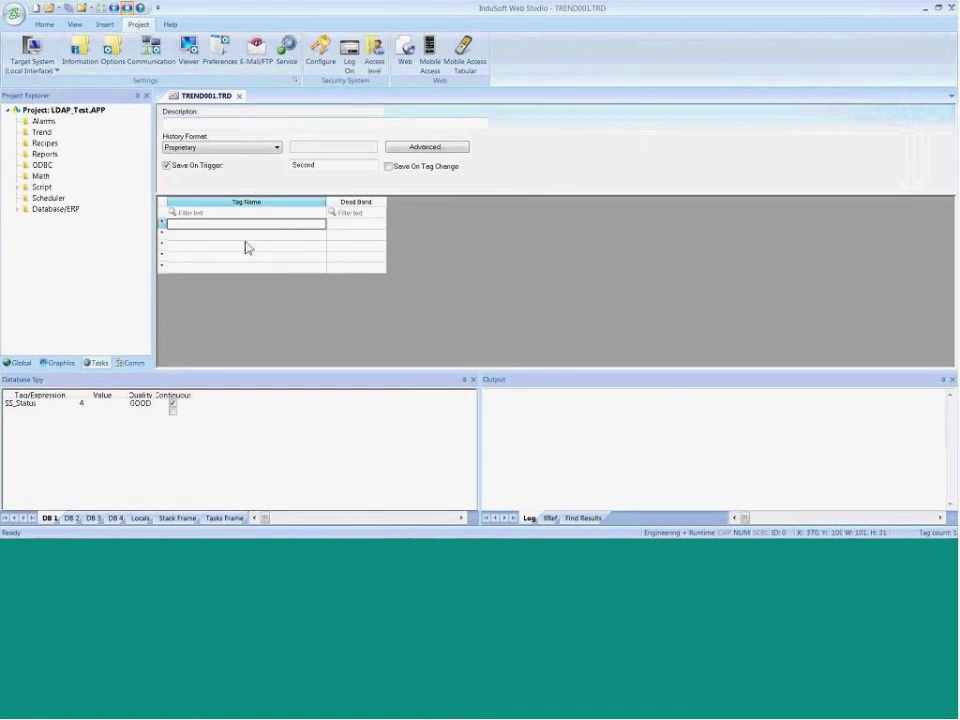
left_click(375, 52)
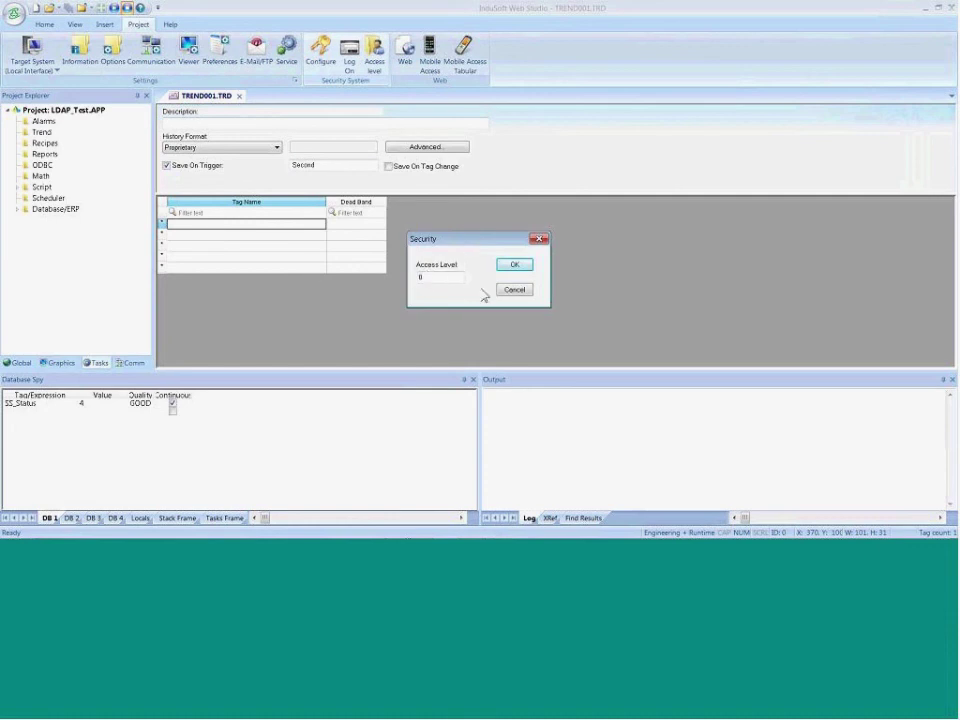
left_click(513, 290)
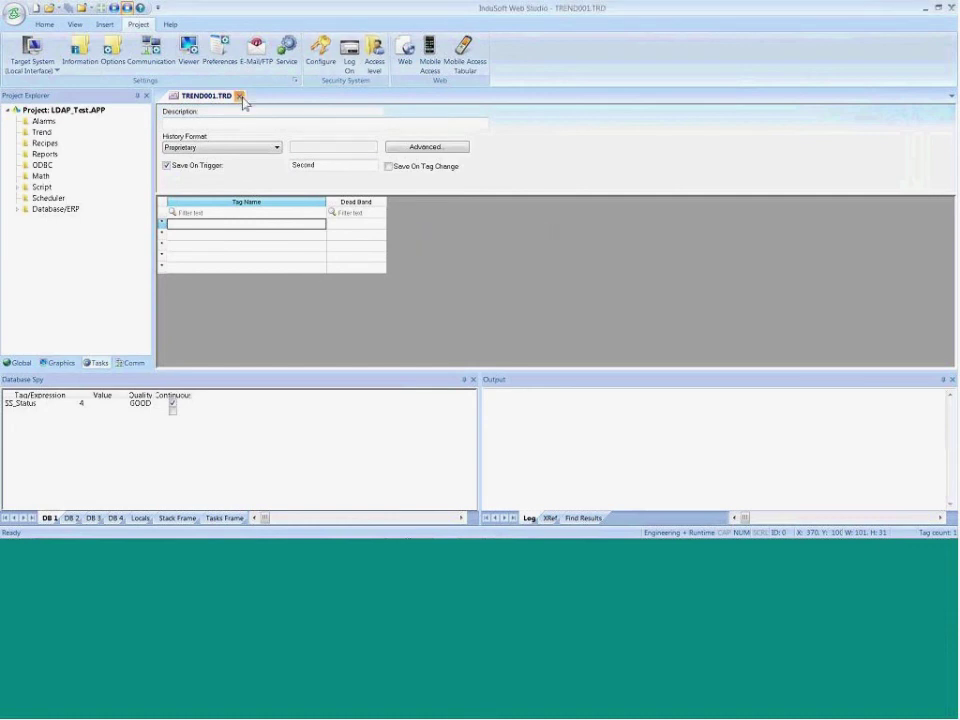
left_click(239, 96)
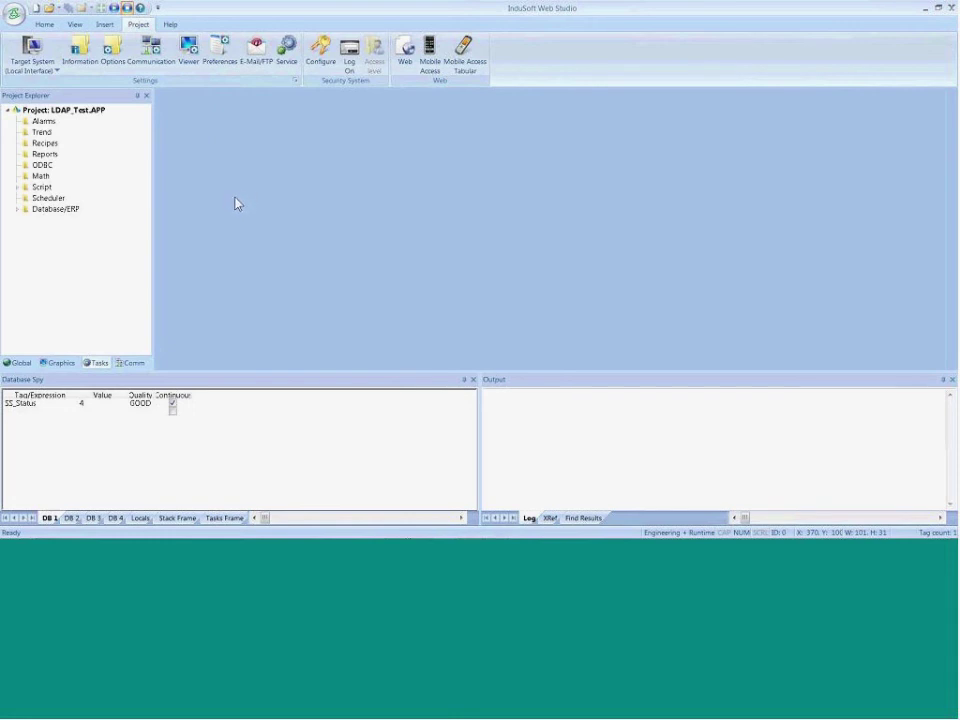
Switch to the PowerPoint slide show, advance to the Security Modes slide and return to InduSoft Web Studio
key("alt+Tab")
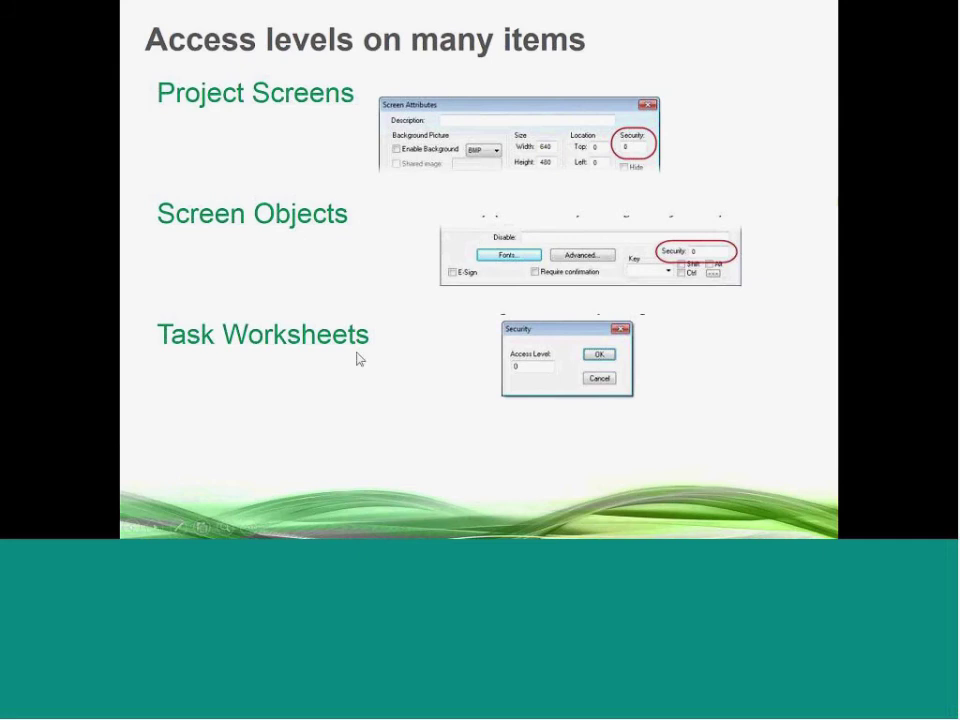
key("Right")
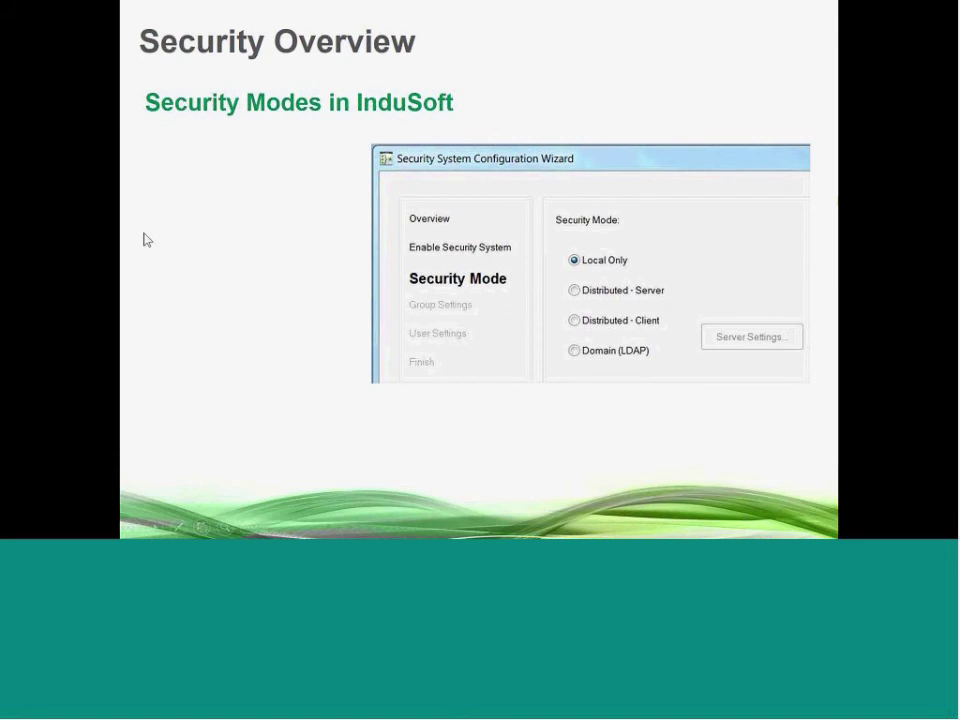
key("alt+Tab")
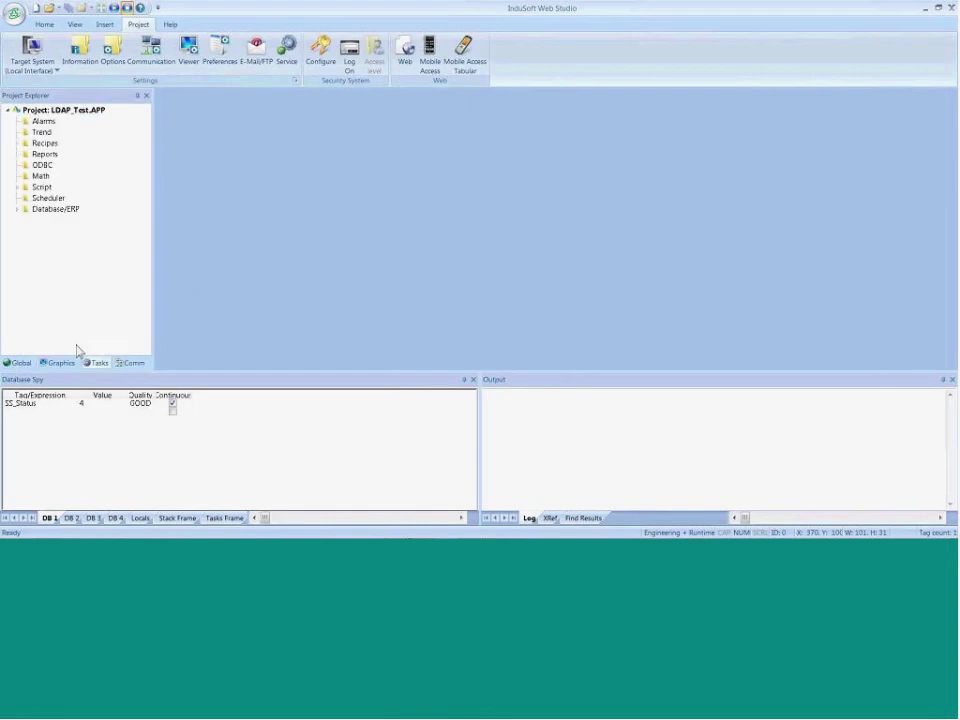
Locate the Security folder's Settings command among the project's global items and switch to the PowerPoint slide show
left_click(11, 364)
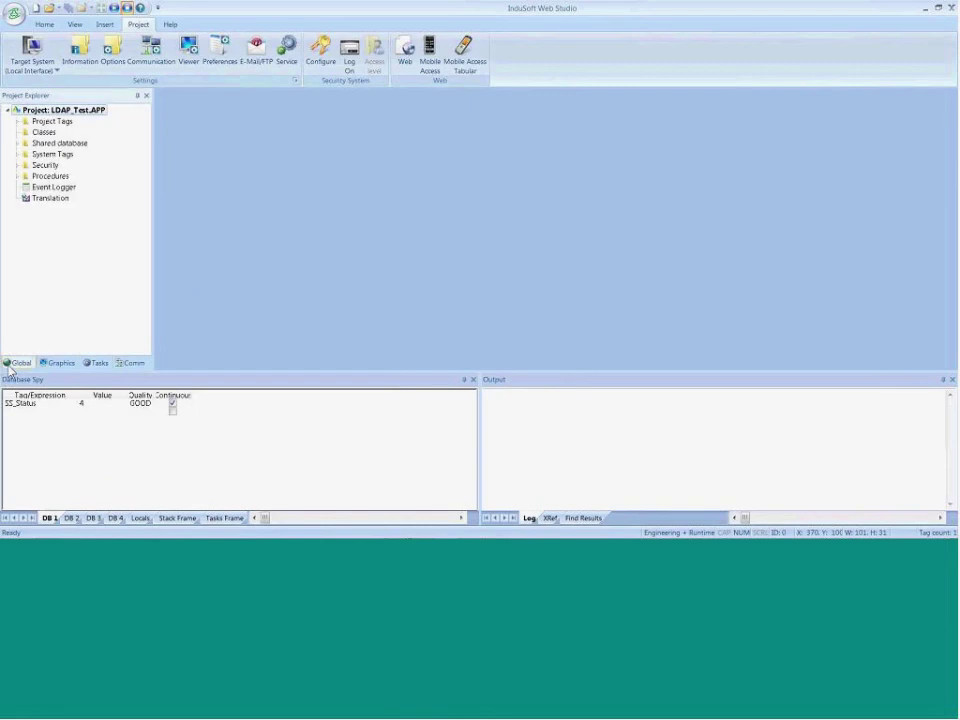
left_click(46, 26)
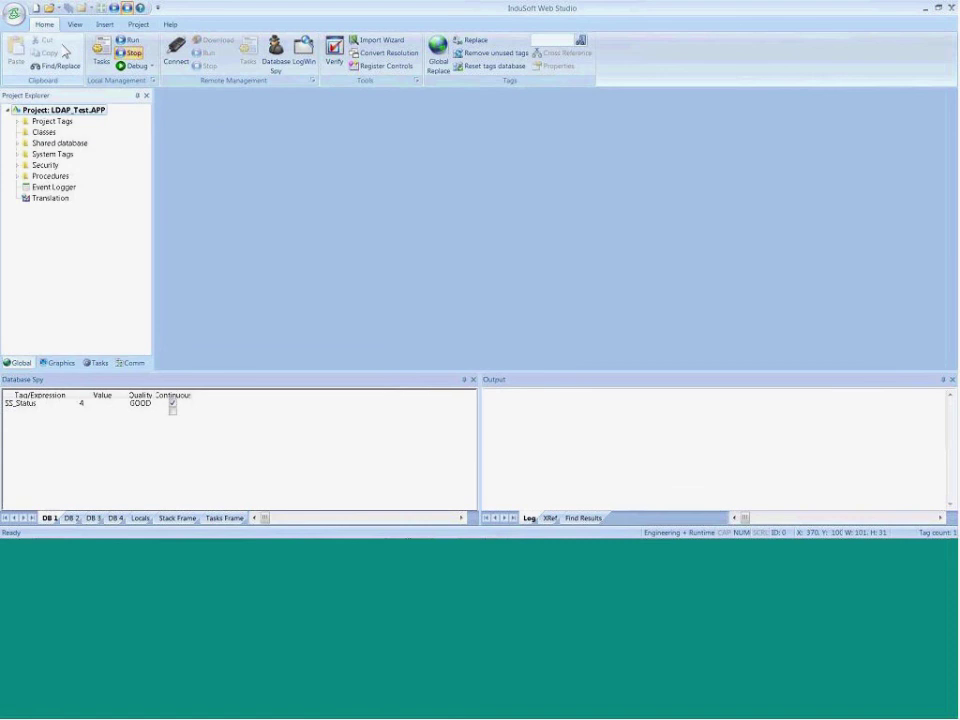
left_click(138, 24)
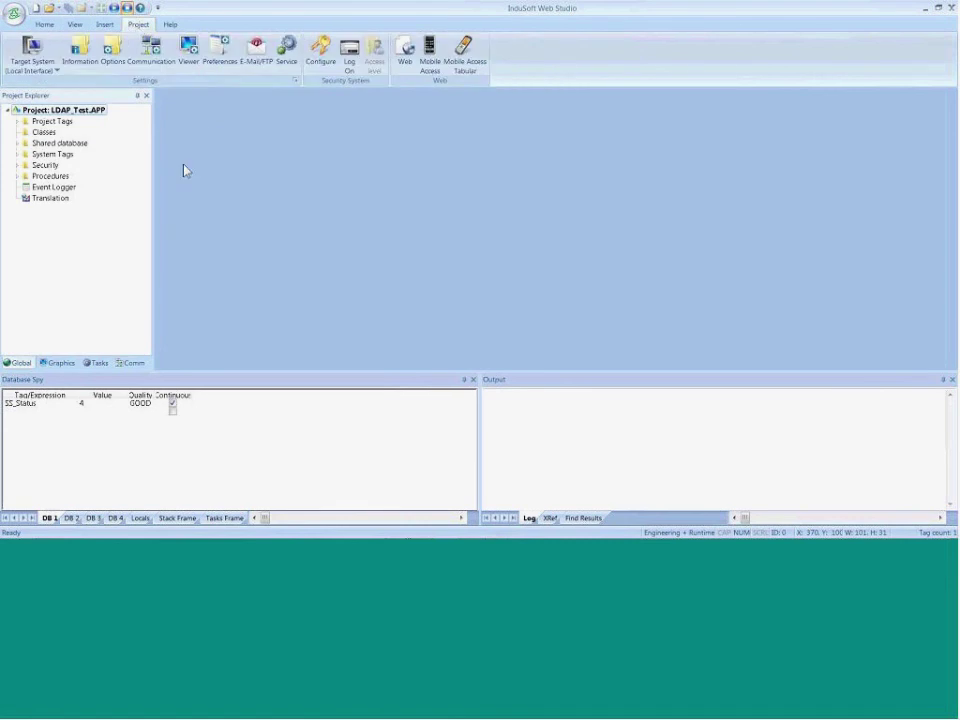
right_click(38, 174)
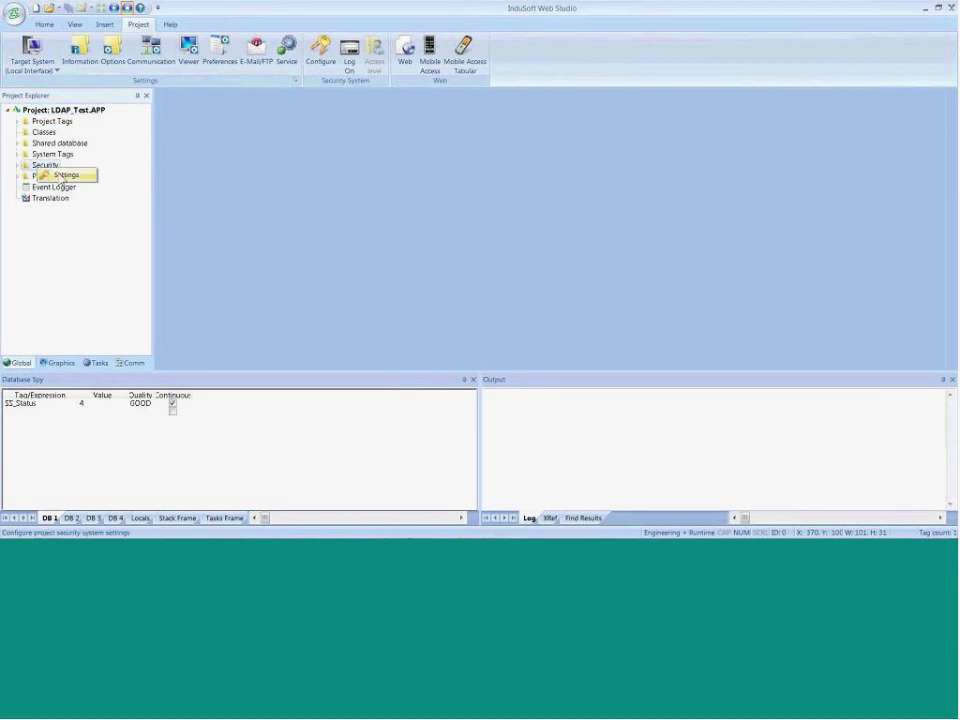
key("alt+Tab")
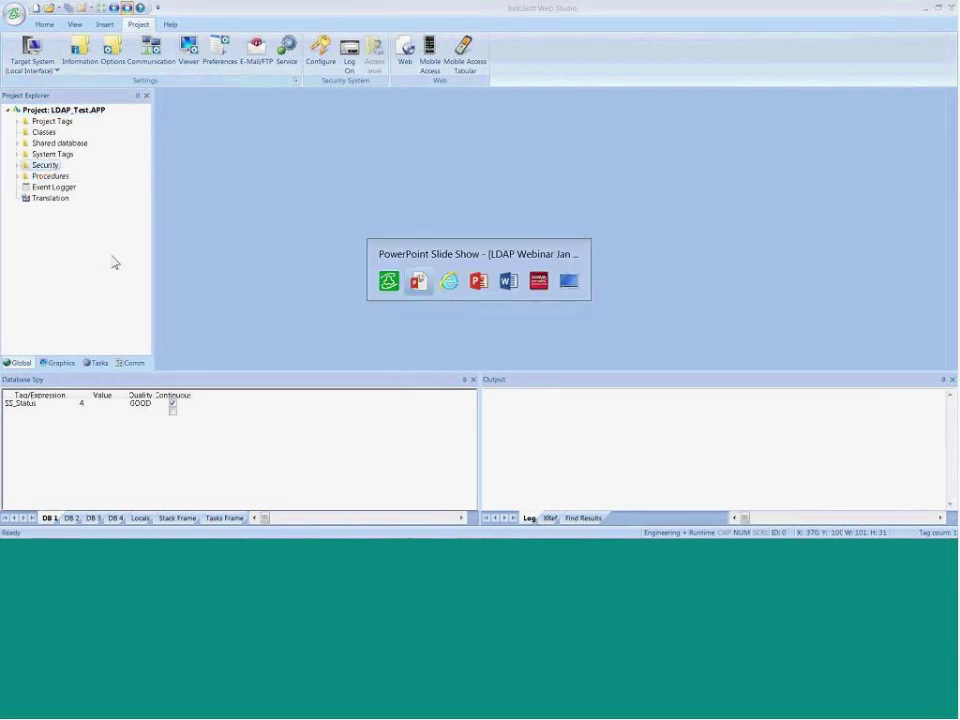
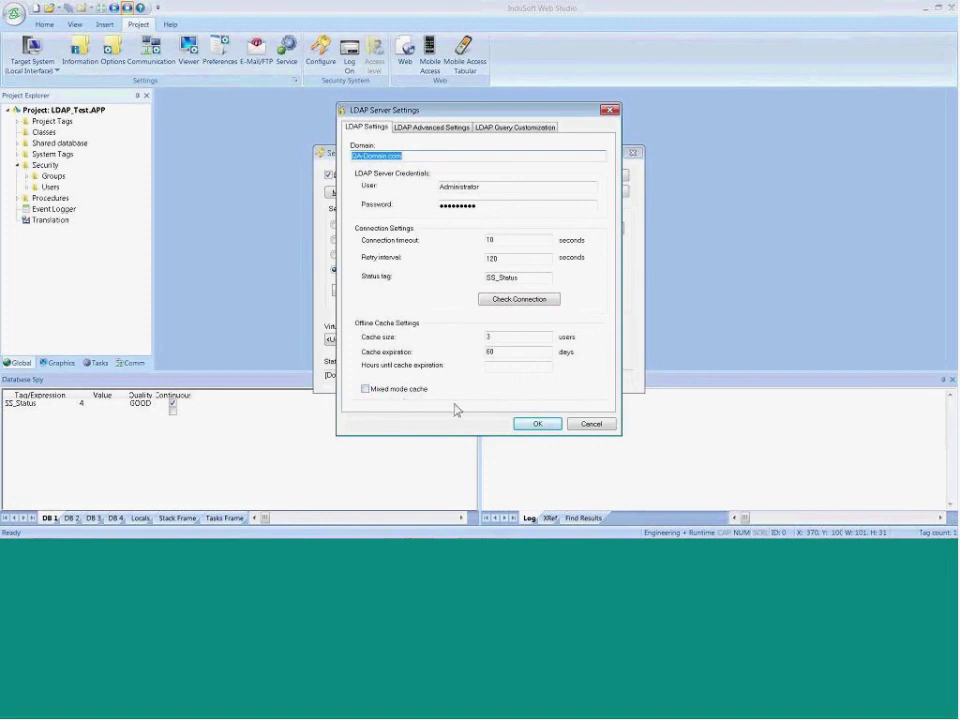
Cancel the LDAP server settings and the Security System dialog
left_click(591, 423)
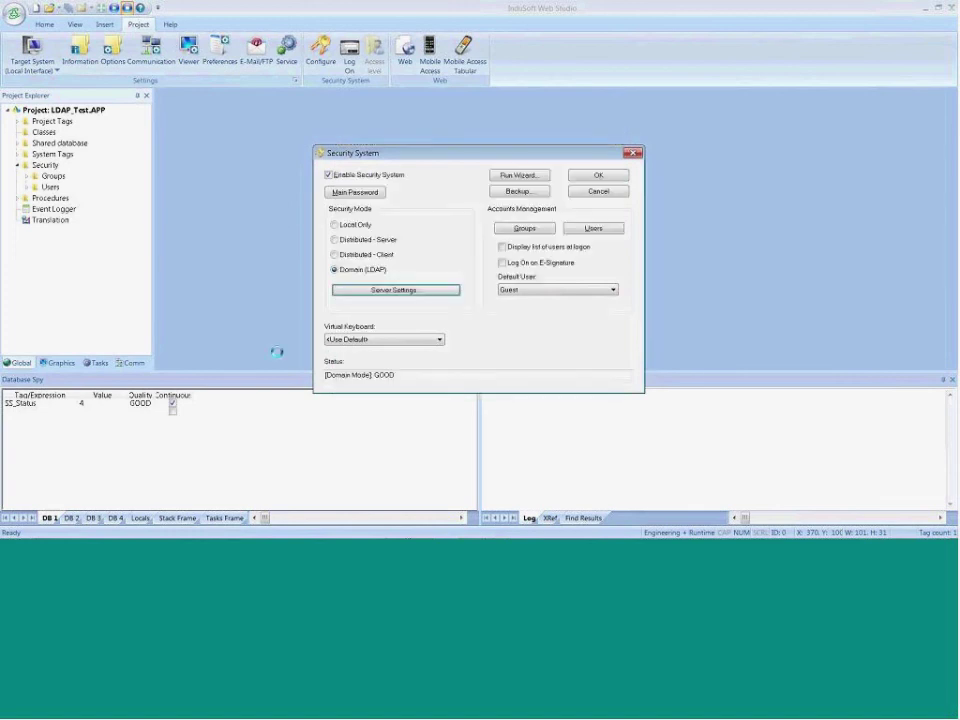
left_click(597, 193)
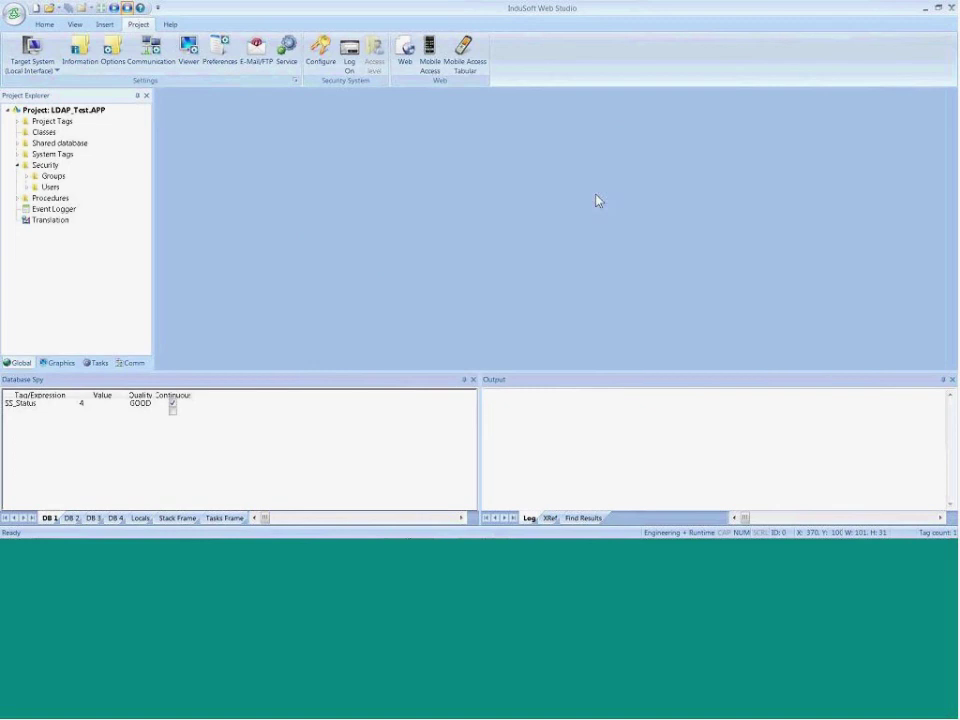
Open the project's Security System settings, toggle Enable Security System off and back on, and accept the dialog
right_click(47, 170)
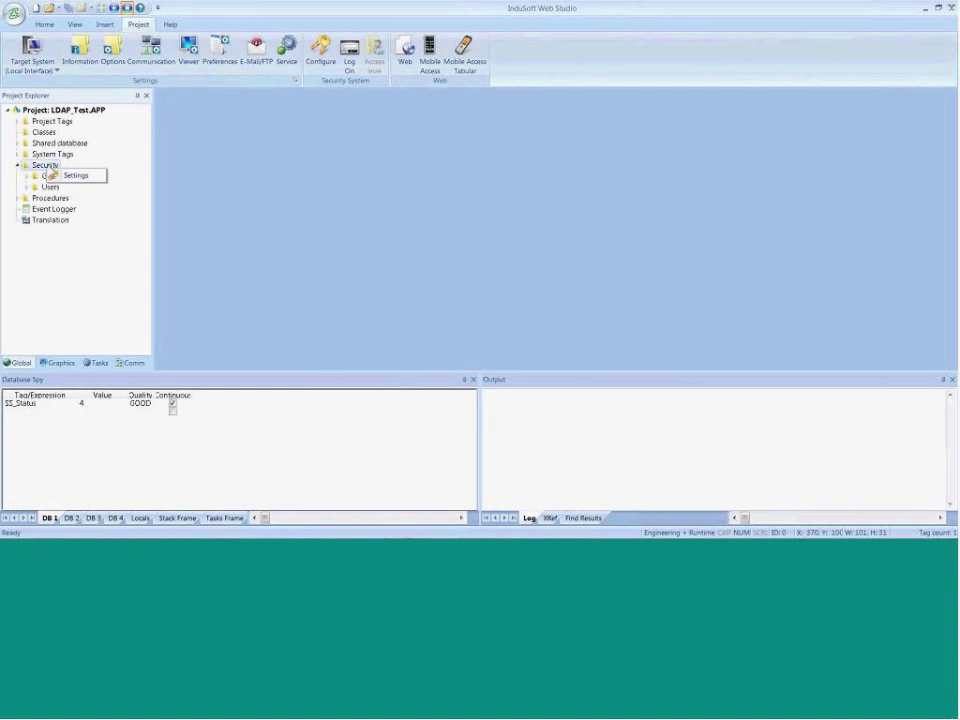
left_click(84, 180)
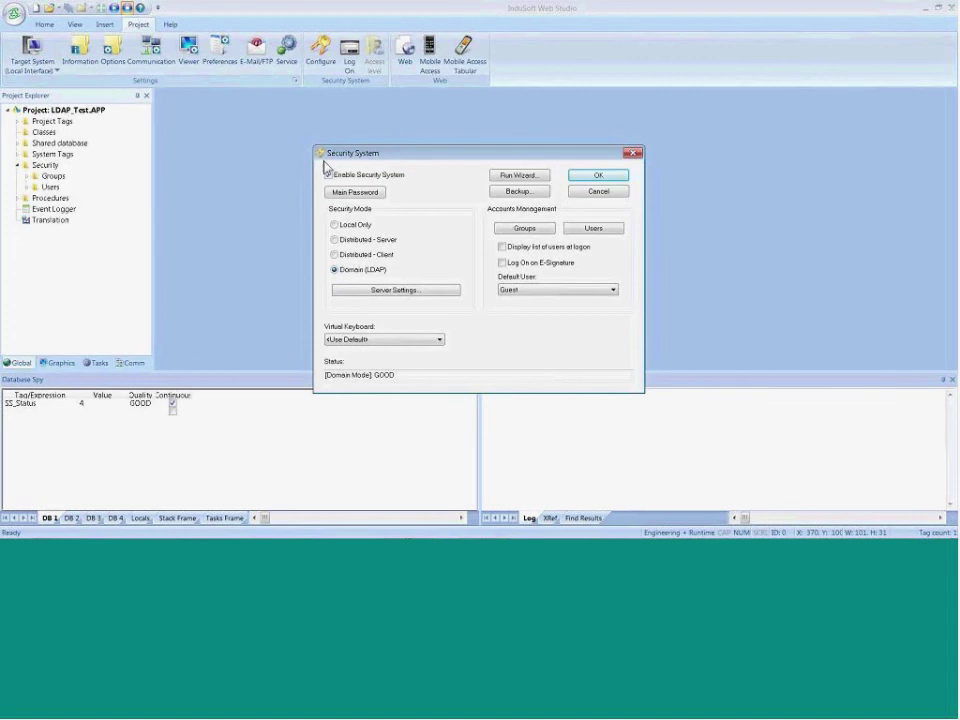
left_click(328, 175)
left_click(329, 174)
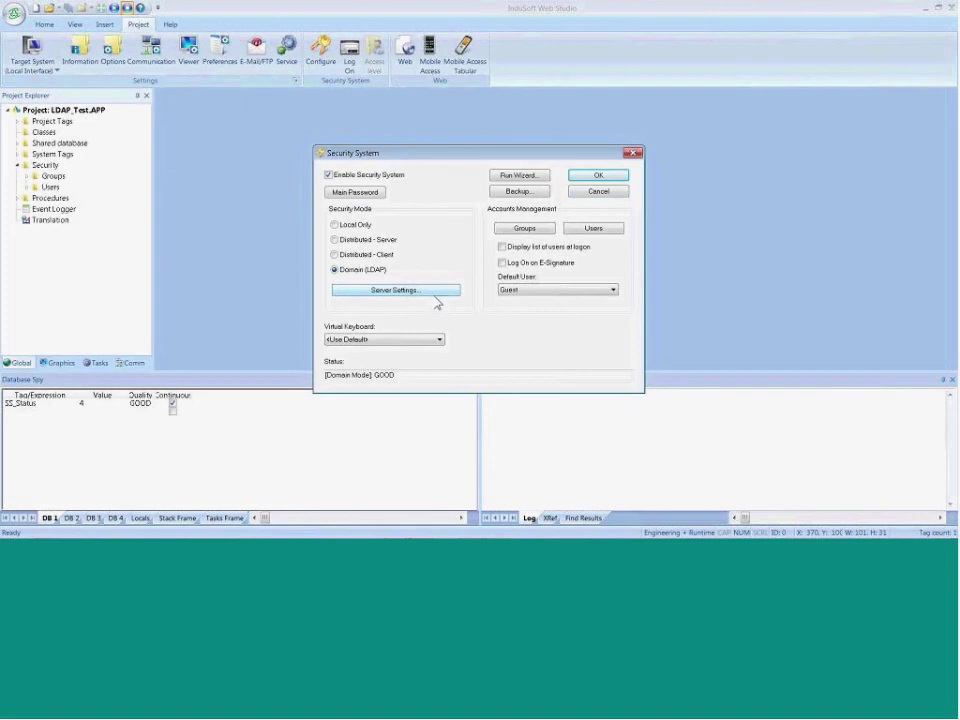
left_click(598, 175)
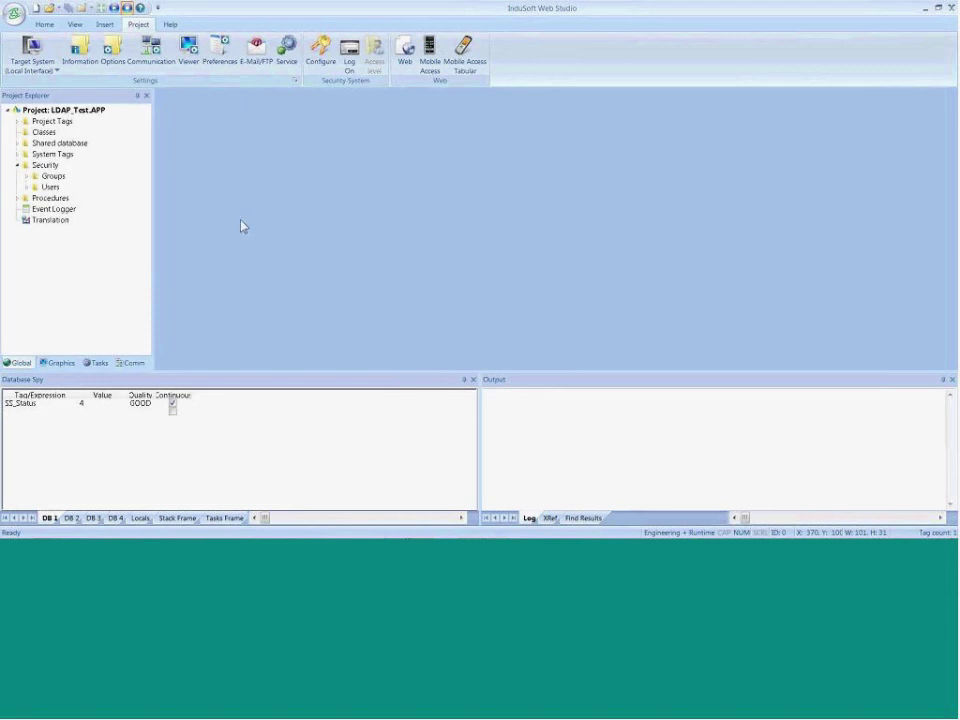
Show the project's graphics items, examine the startup screen in the Viewer project settings, and cancel the dialog
left_click(55, 364)
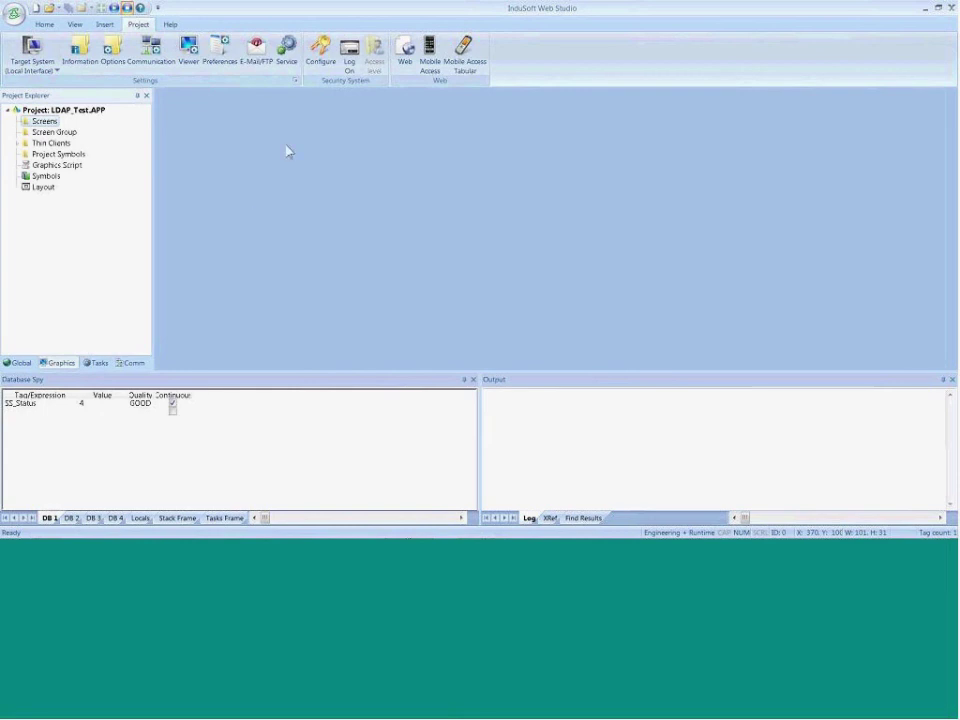
left_click(192, 64)
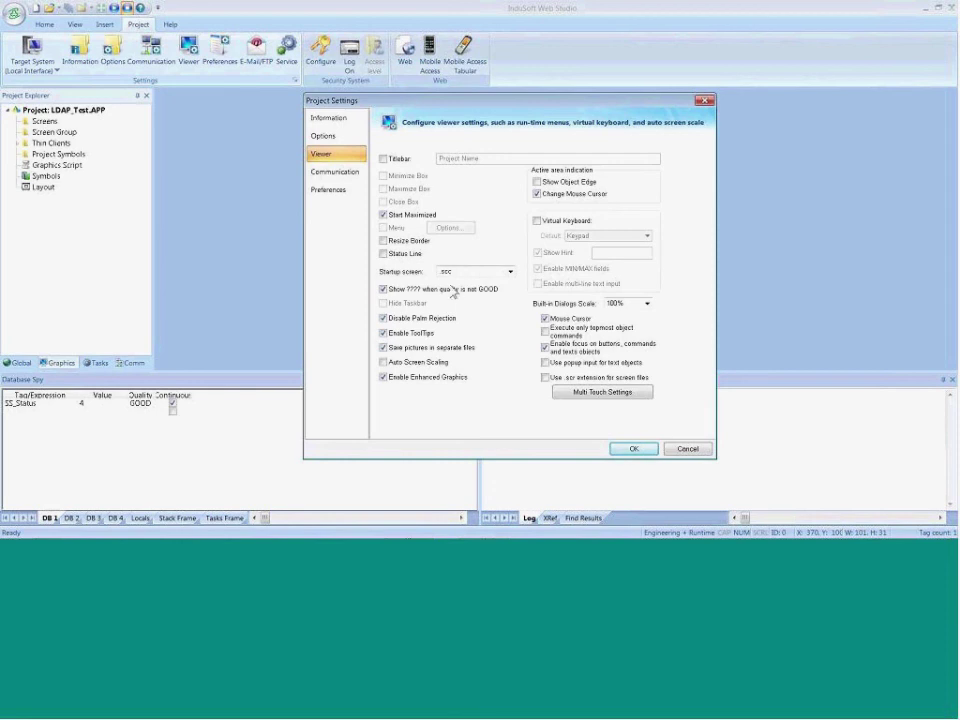
left_click(686, 449)
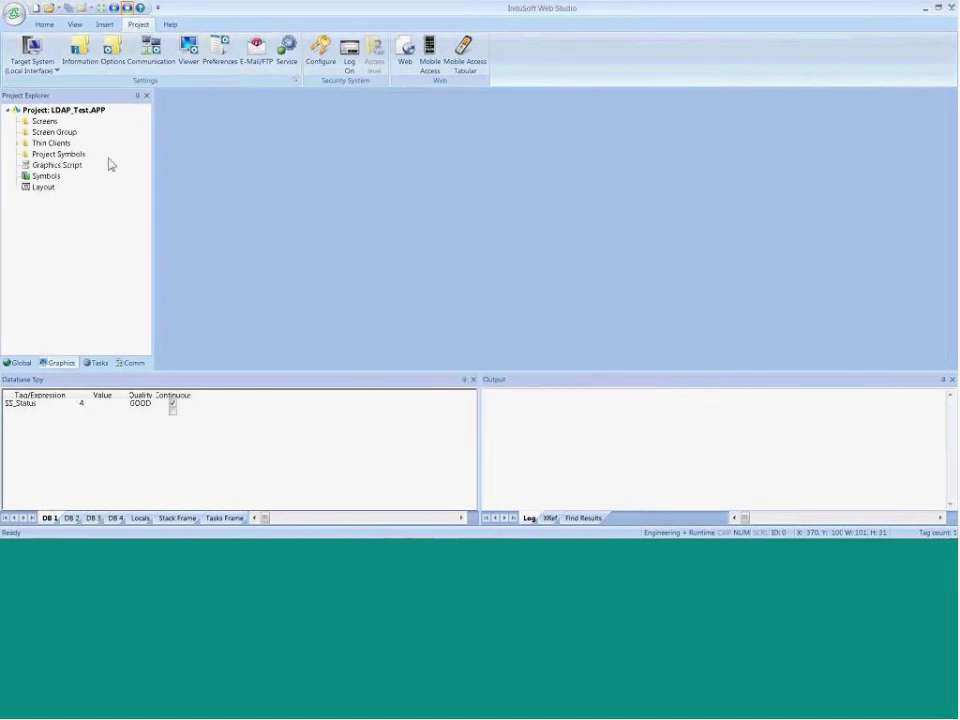
Open the LDAP Server Settings from the project's Security settings, and switch to the PowerPoint slide show's LDAP Advanced slide
left_click(18, 363)
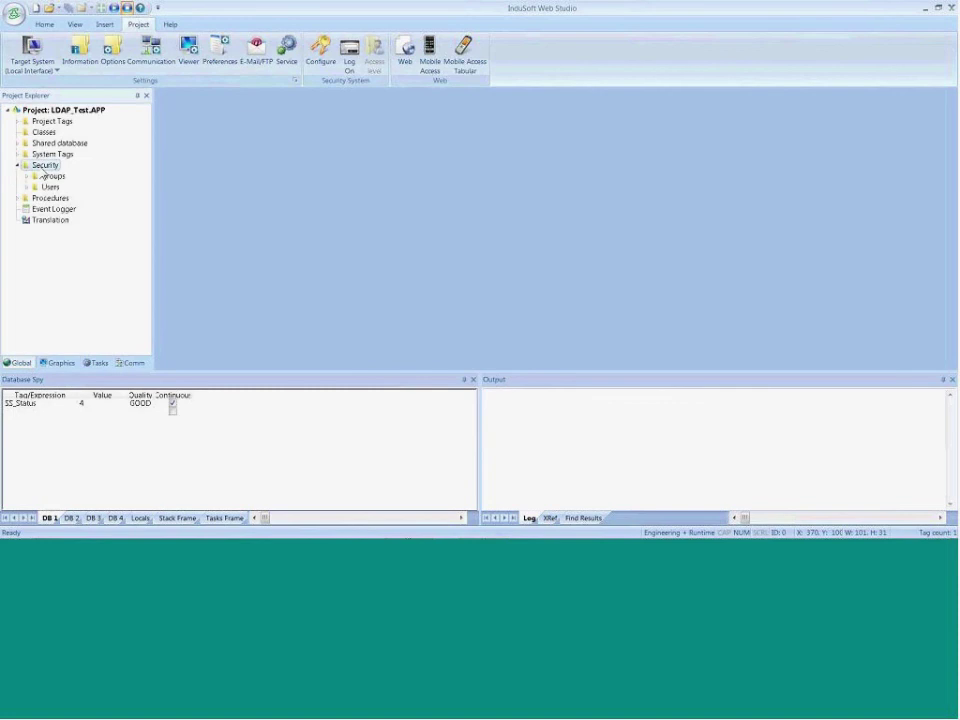
right_click(44, 166)
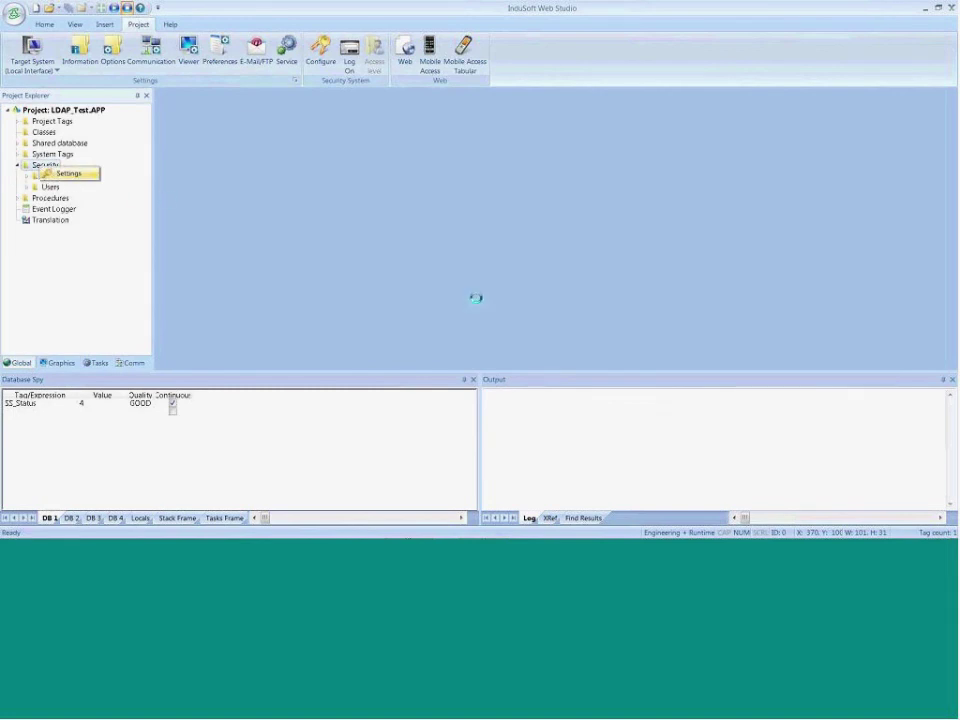
key("alt+Tab")
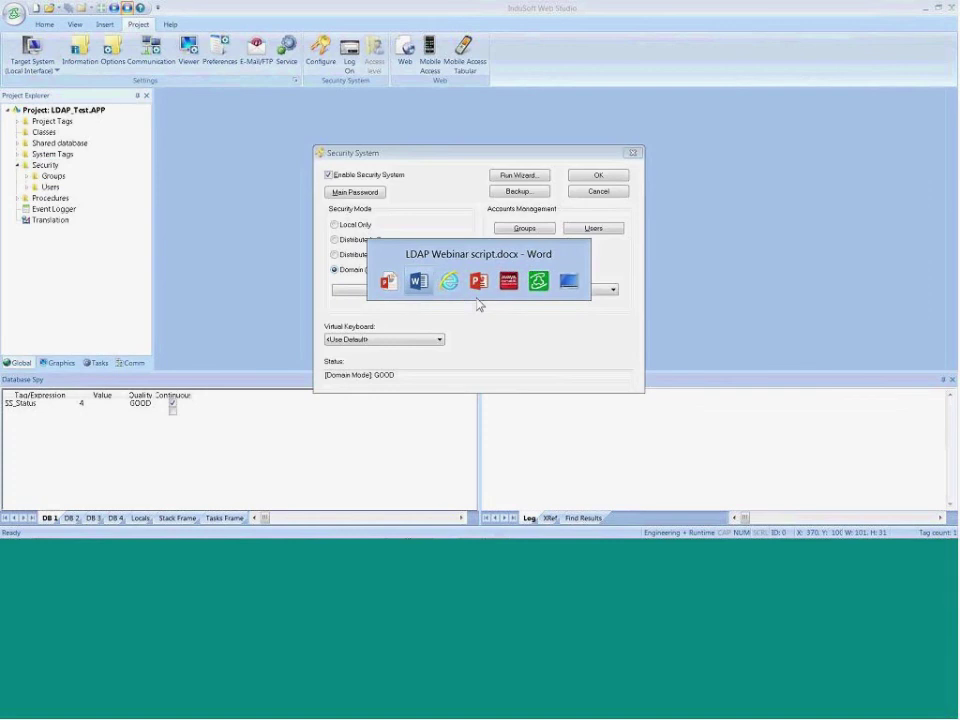
key("Escape")
left_click(428, 294)
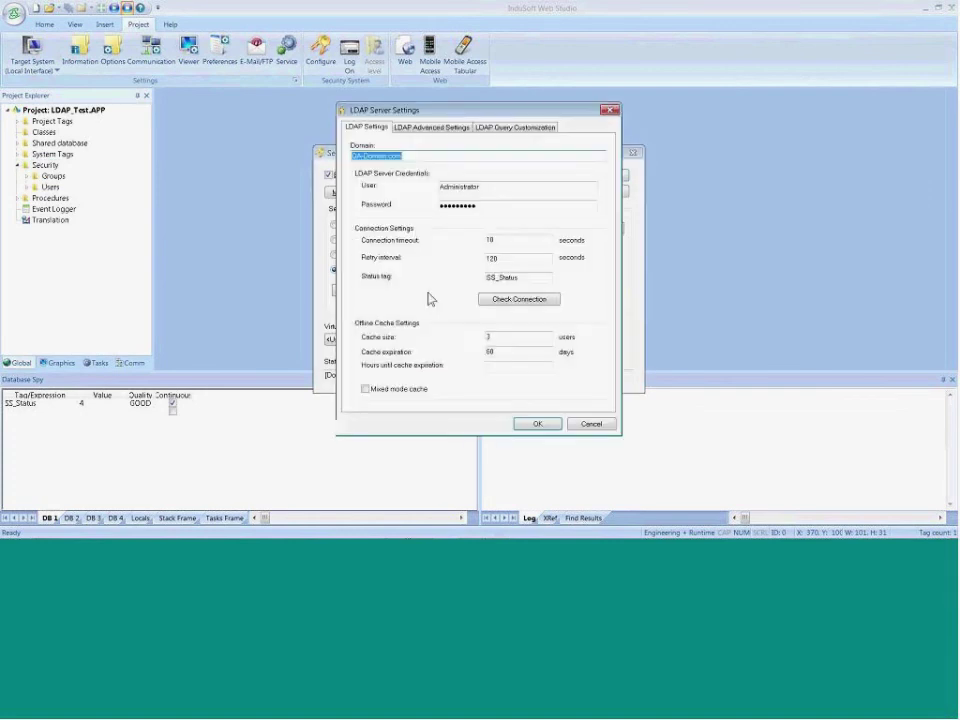
key("alt+Tab")
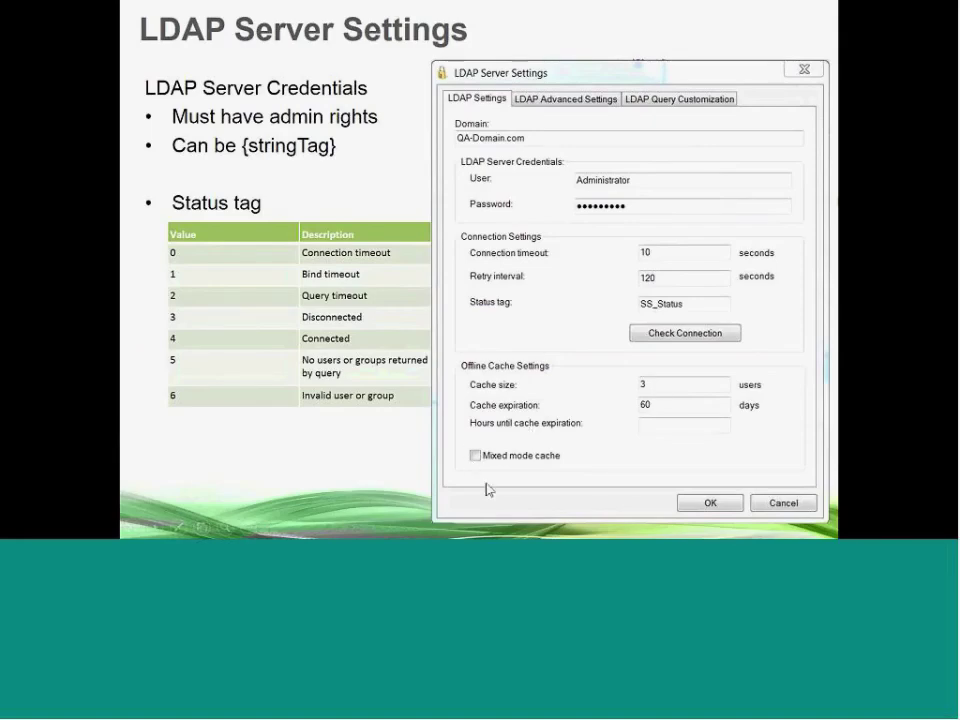
left_click(499, 461)
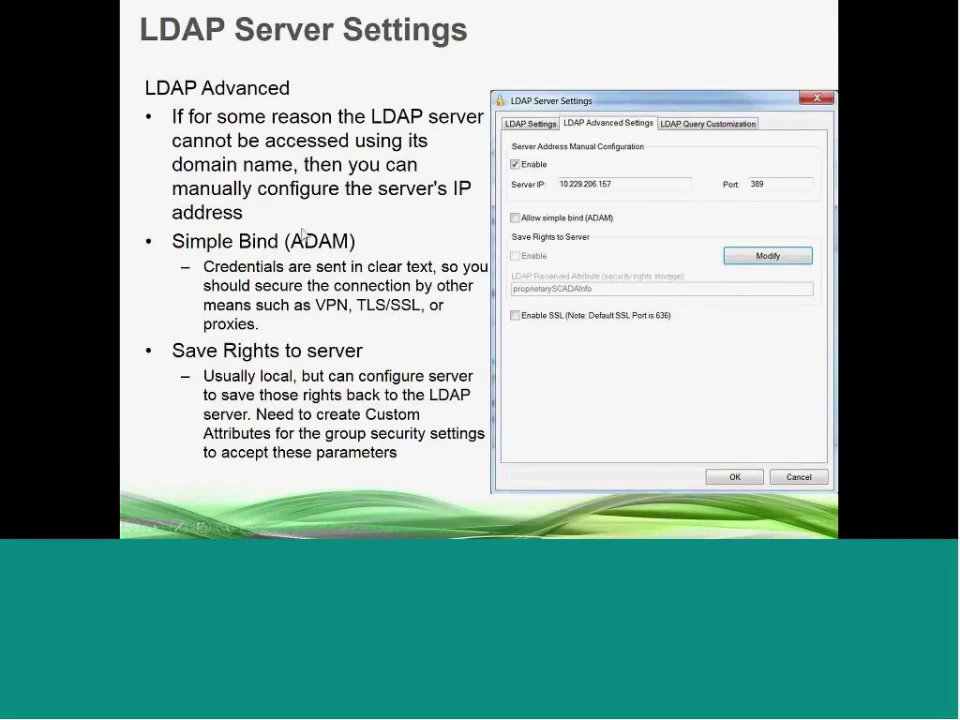
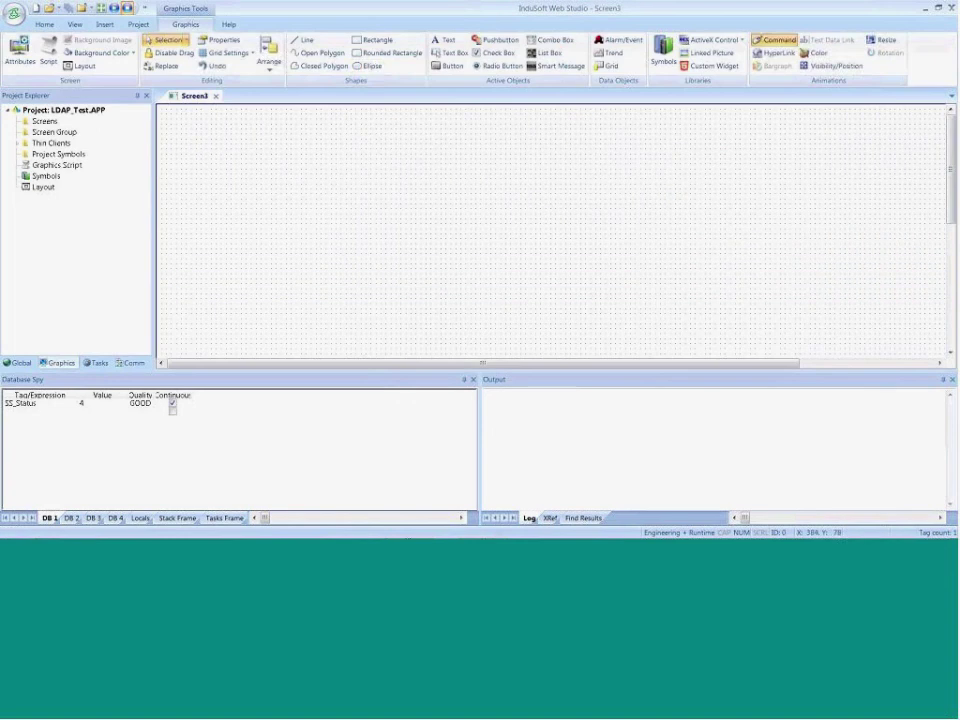
Draw a button about 91 by 41 in size in the upper part of Screen3 and add a Command animation to it
left_click(449, 66)
left_click_drag(373, 160, 418, 181)
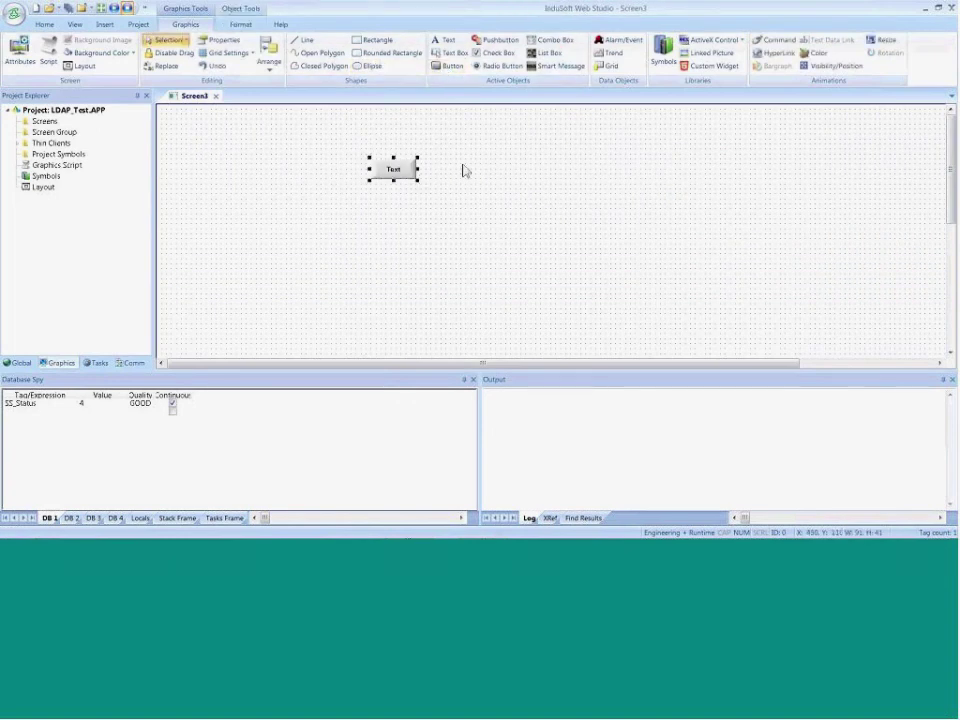
left_click(779, 48)
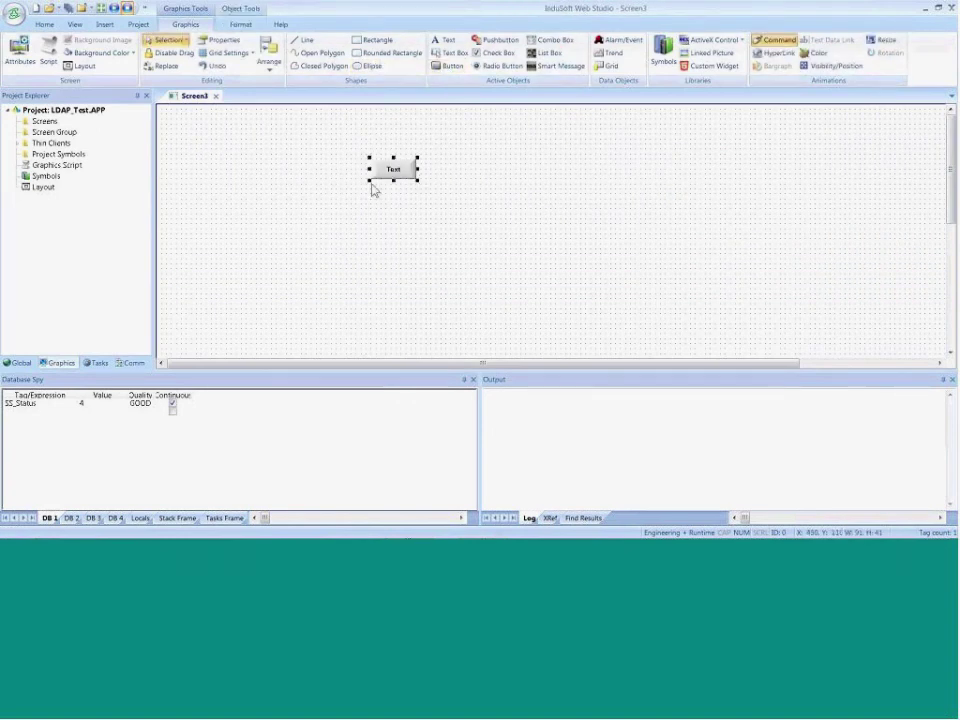
Examine the options in the configuration of the button's Command animation, cancel it and close the object properties
double_click(388, 176)
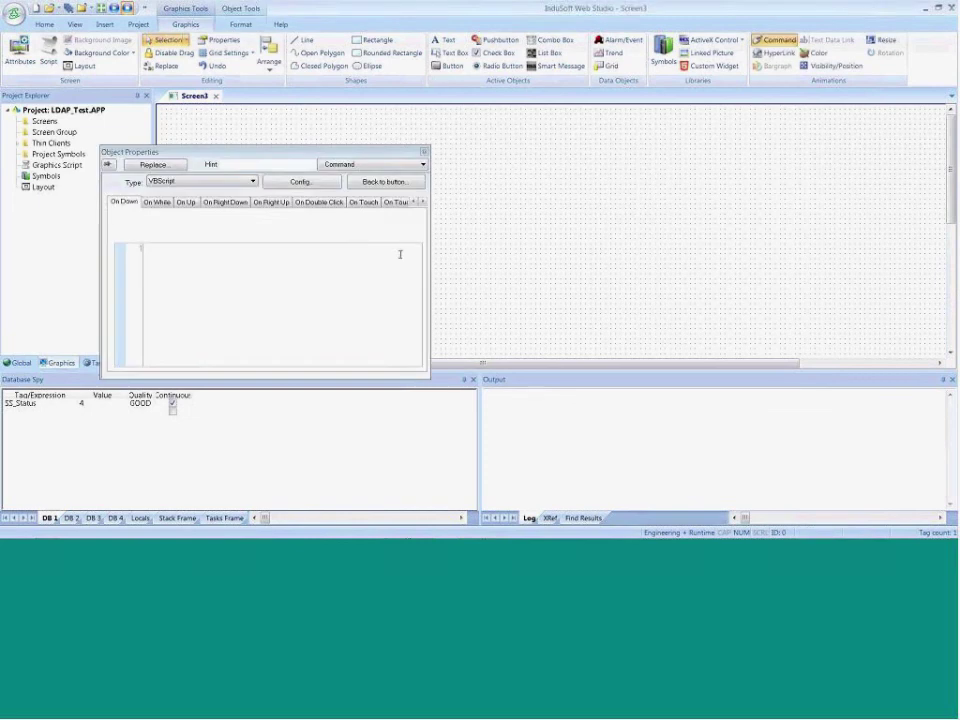
left_click(298, 184)
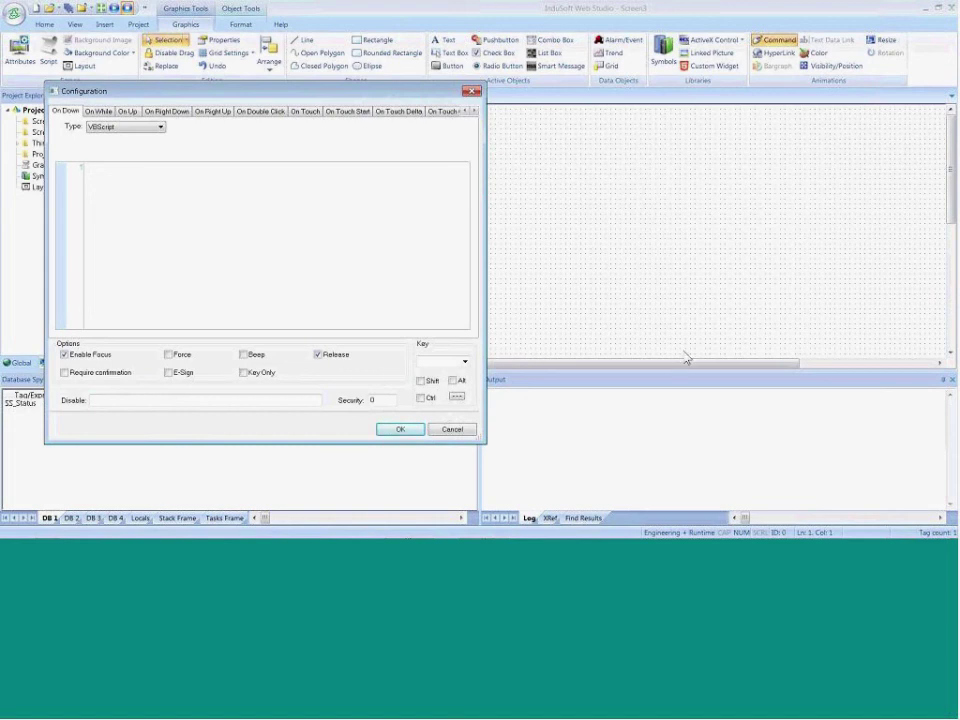
left_click(455, 429)
left_click(424, 152)
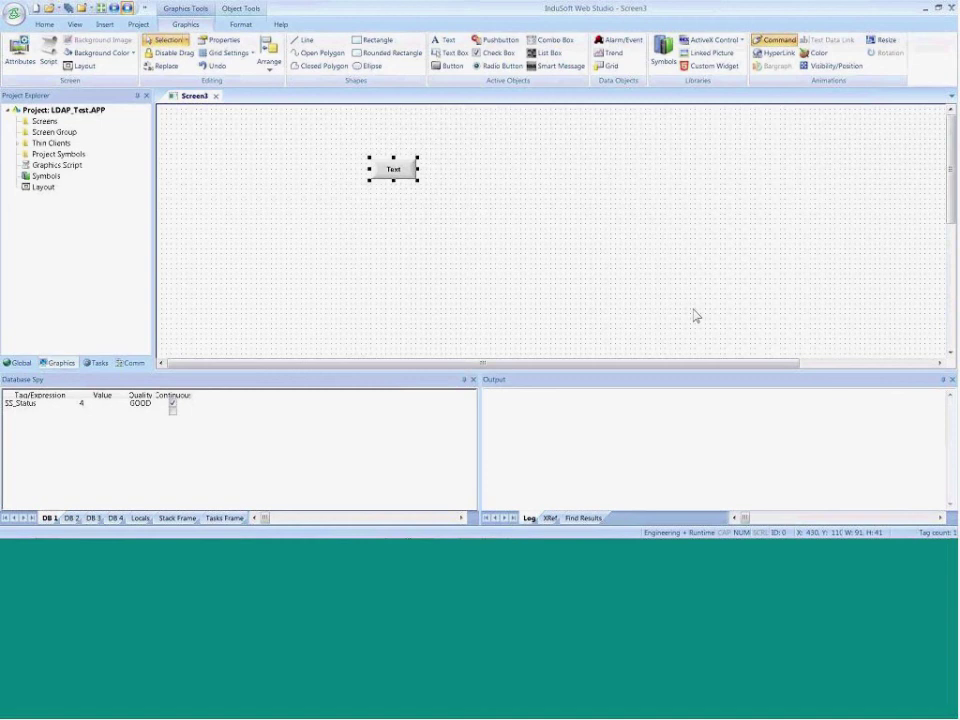
Switch to the PowerPoint slide show and advance from Q & A to the Contact InduSoft Today slide
key("alt+Tab")
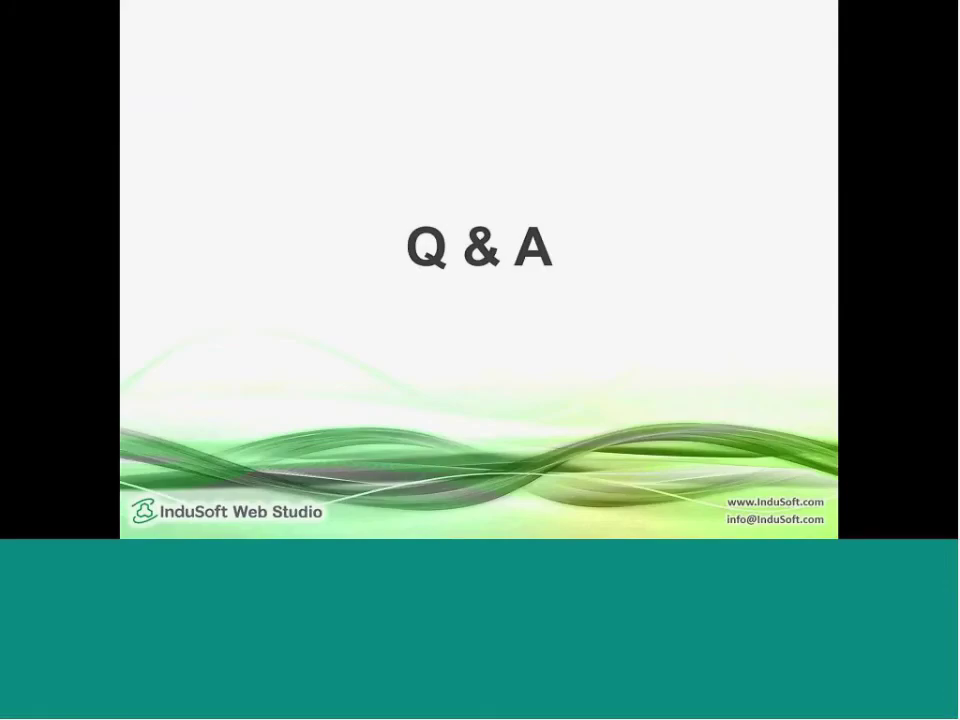
left_click(508, 376)
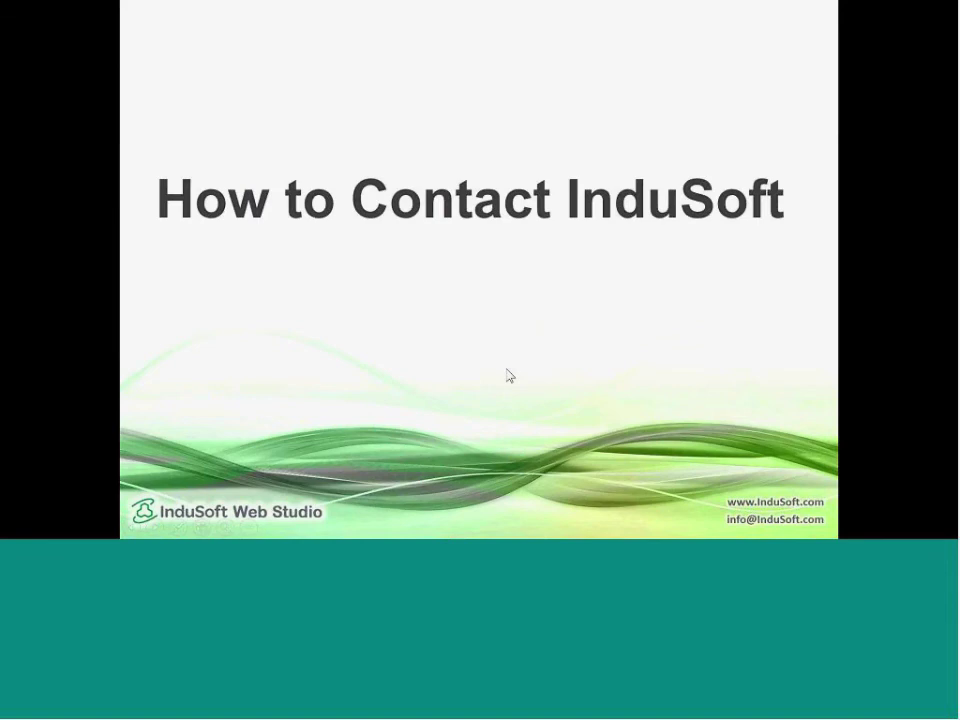
left_click(508, 376)
left_click(508, 376)
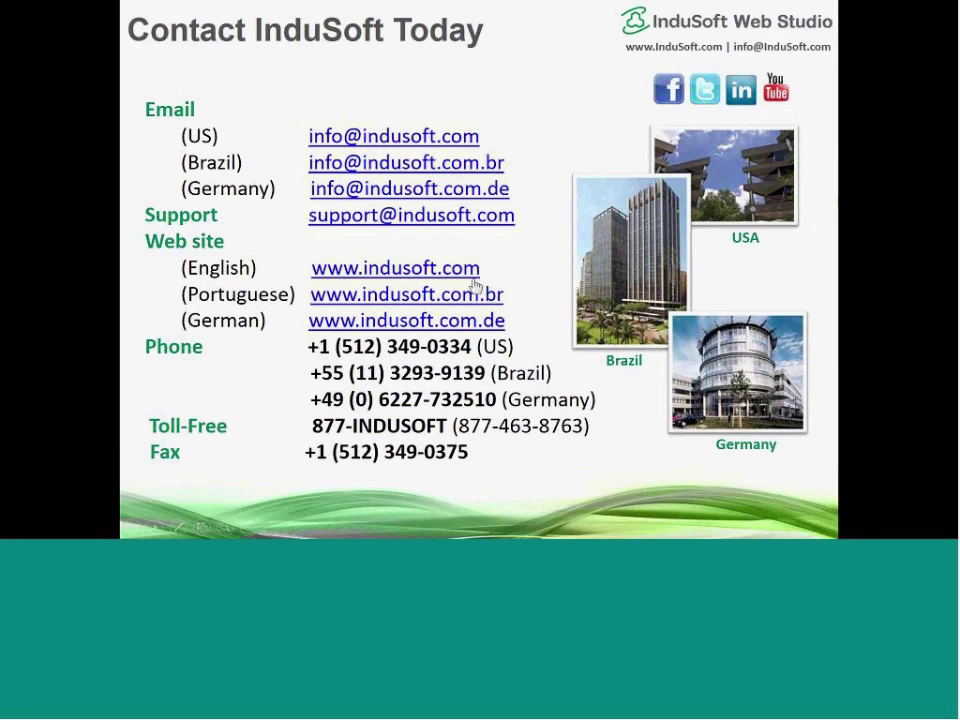
Switch to Internet Explorer, show the InduSoft home page and its Forums page, and minimize the browser
key("alt+Tab")
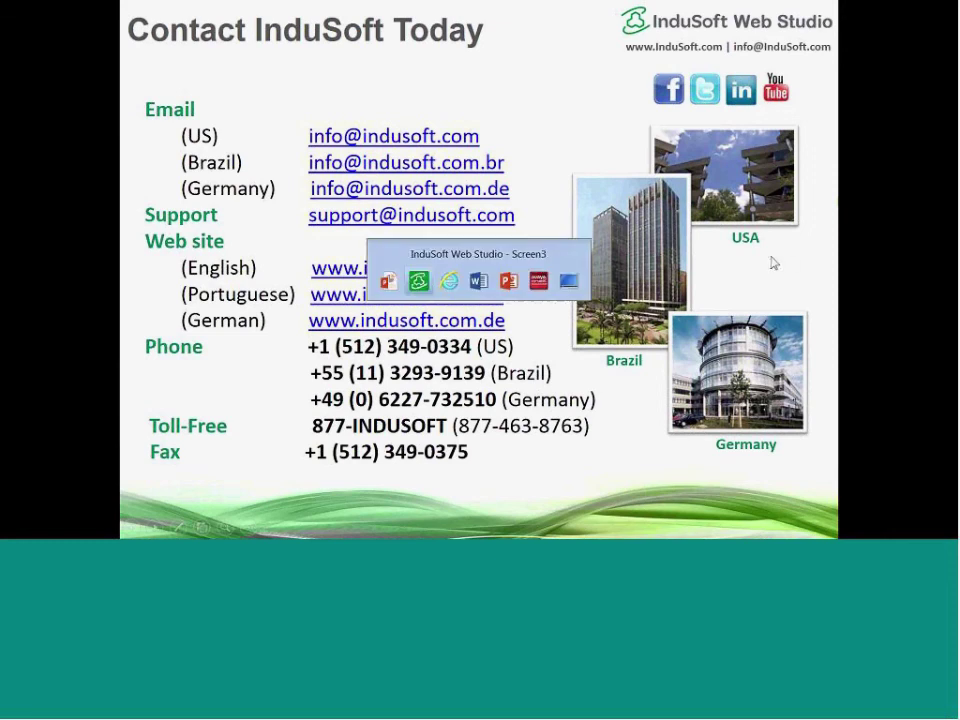
key("alt+Tab")
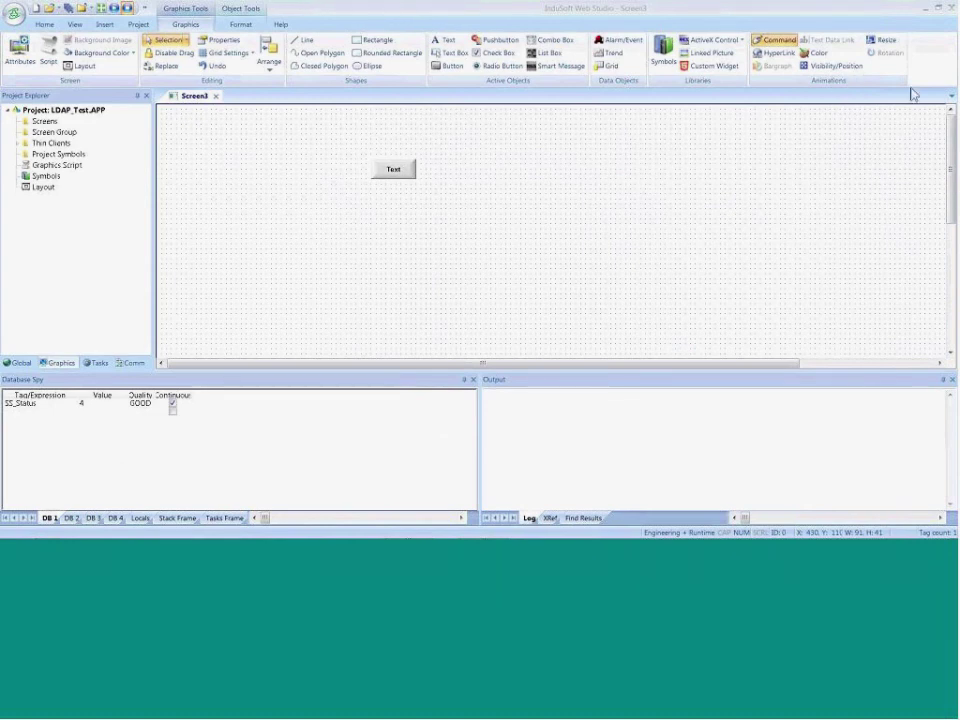
key("alt+Tab")
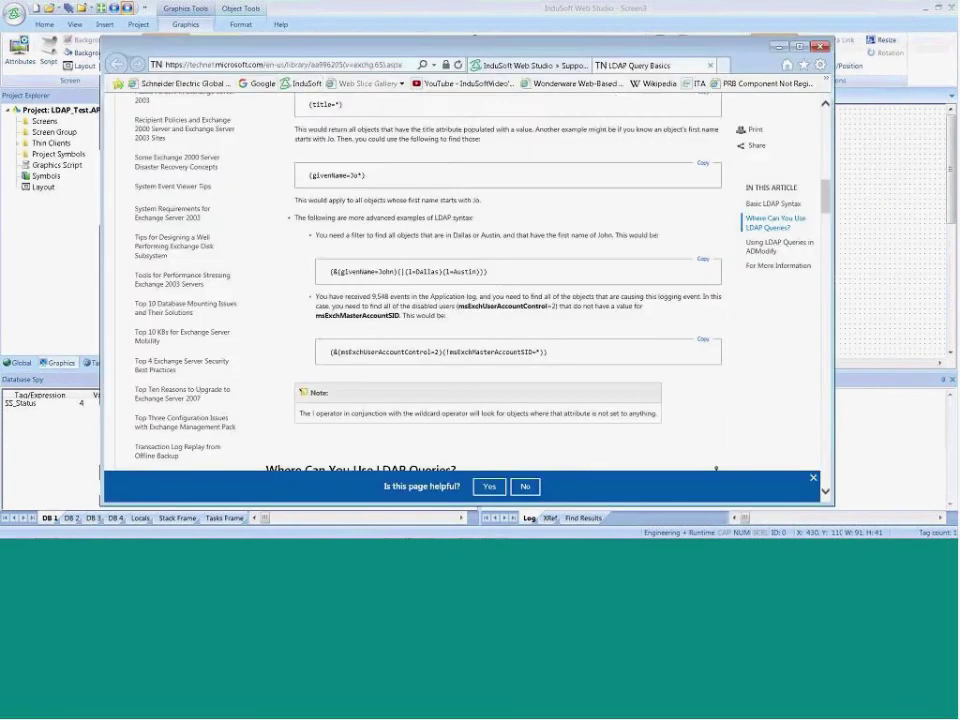
left_click(503, 68)
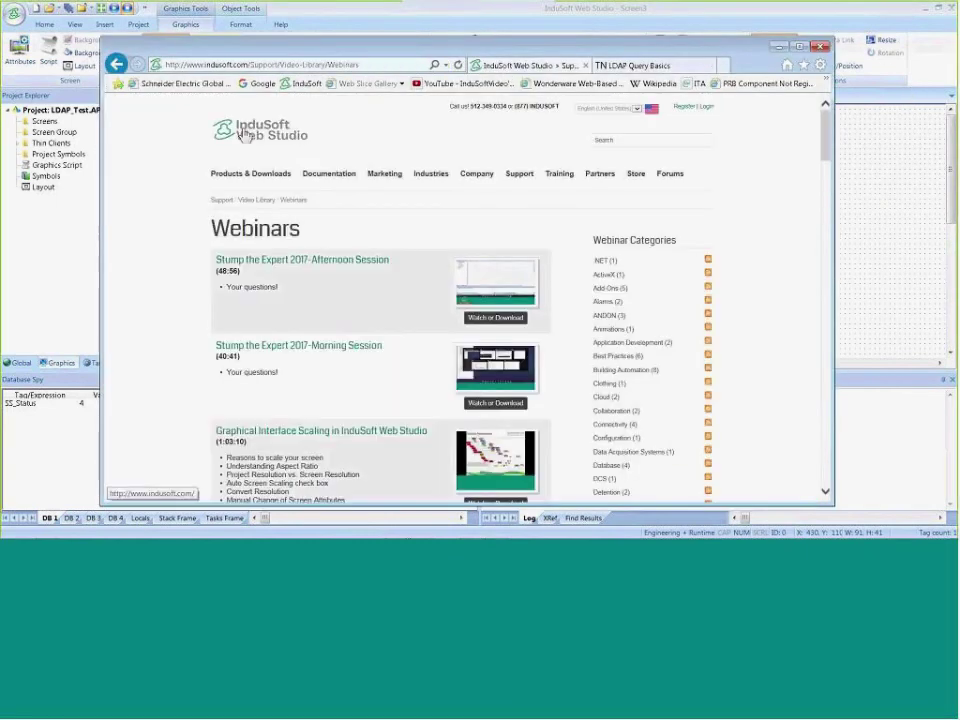
left_click(243, 135)
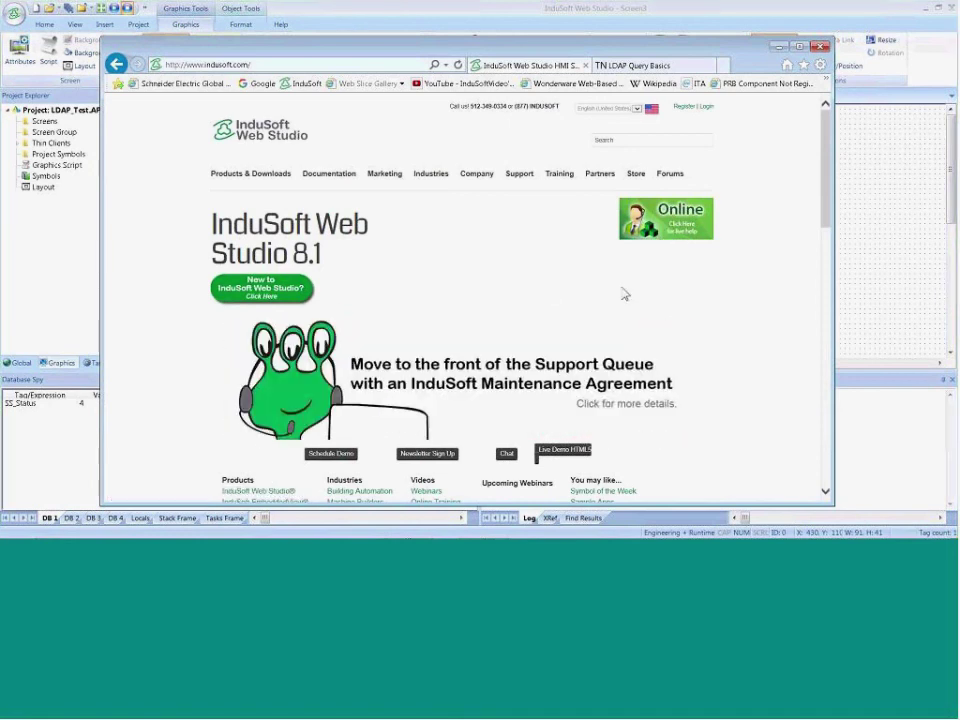
left_click(667, 175)
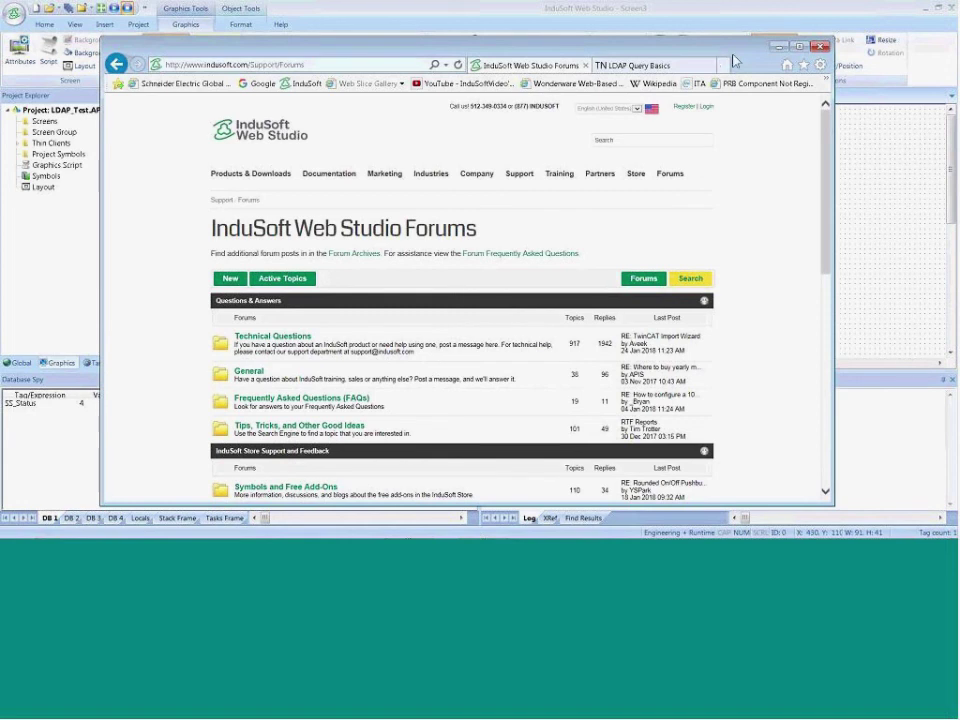
left_click(776, 50)
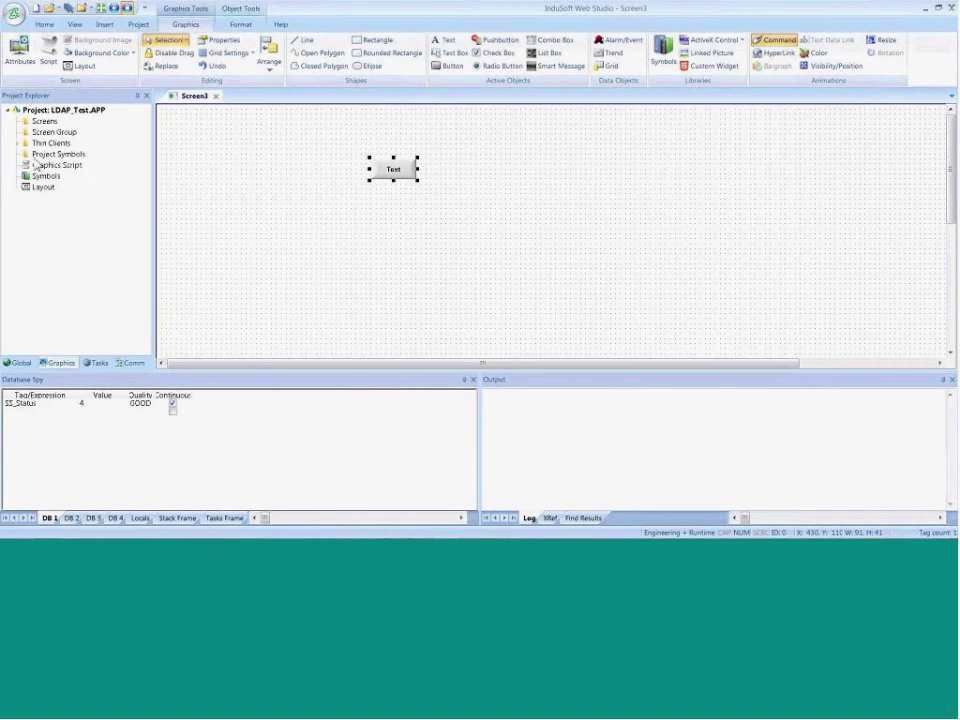
Expand the Groups folder under the project's Security, look through the domain groups, and collapse the folder
left_click(18, 362)
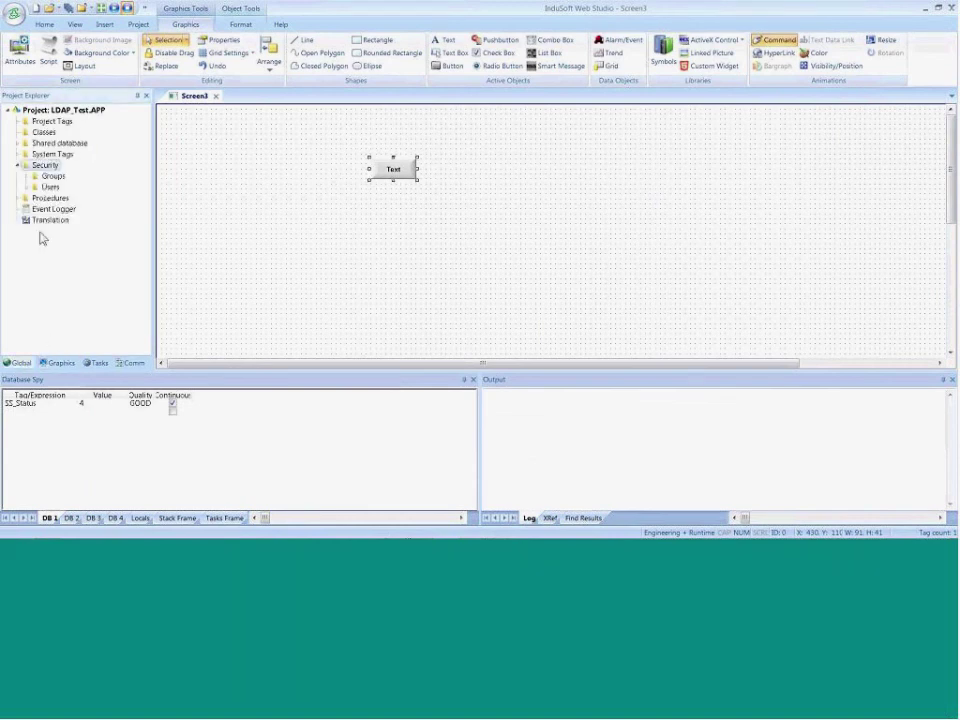
left_click(27, 177)
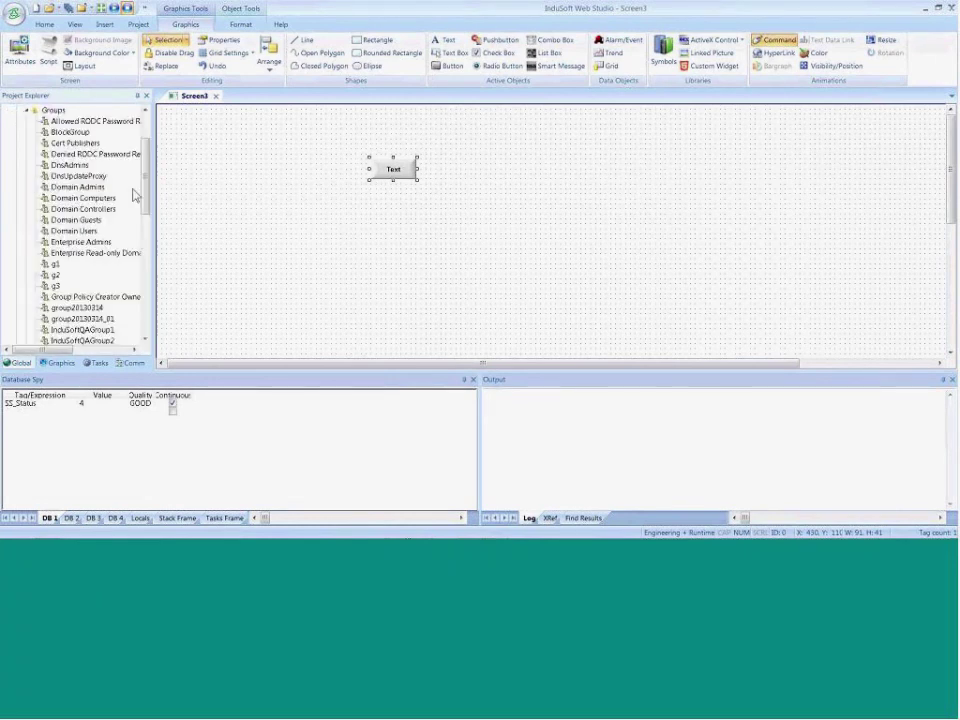
mouse_move(145, 181)
left_mouse_down()
mouse_move(145, 205)
mouse_move(145, 158)
left_mouse_up()
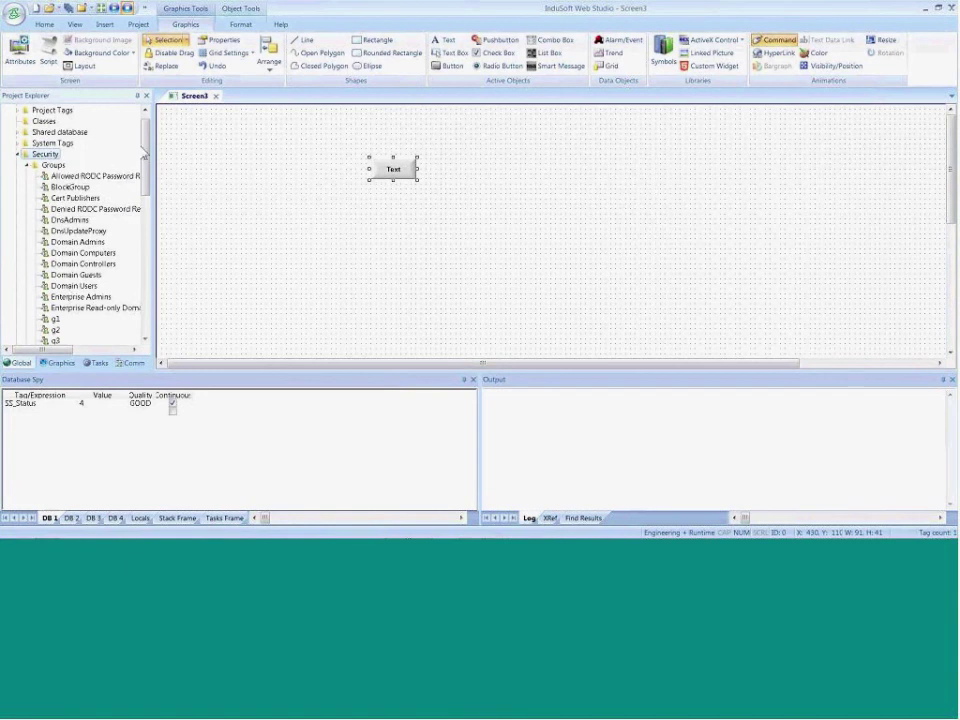
left_click_drag(145, 163, 147, 110)
left_click(30, 177)
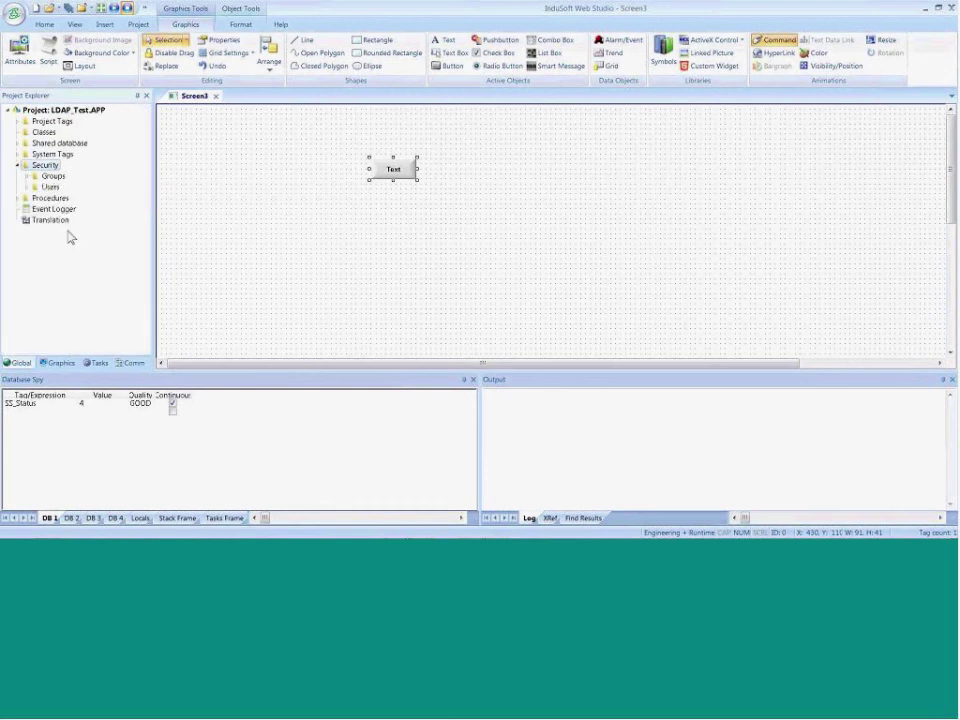
Expand the Security folder's Users list, view one user's account properties, and close the User Account dialog
left_click(31, 187)
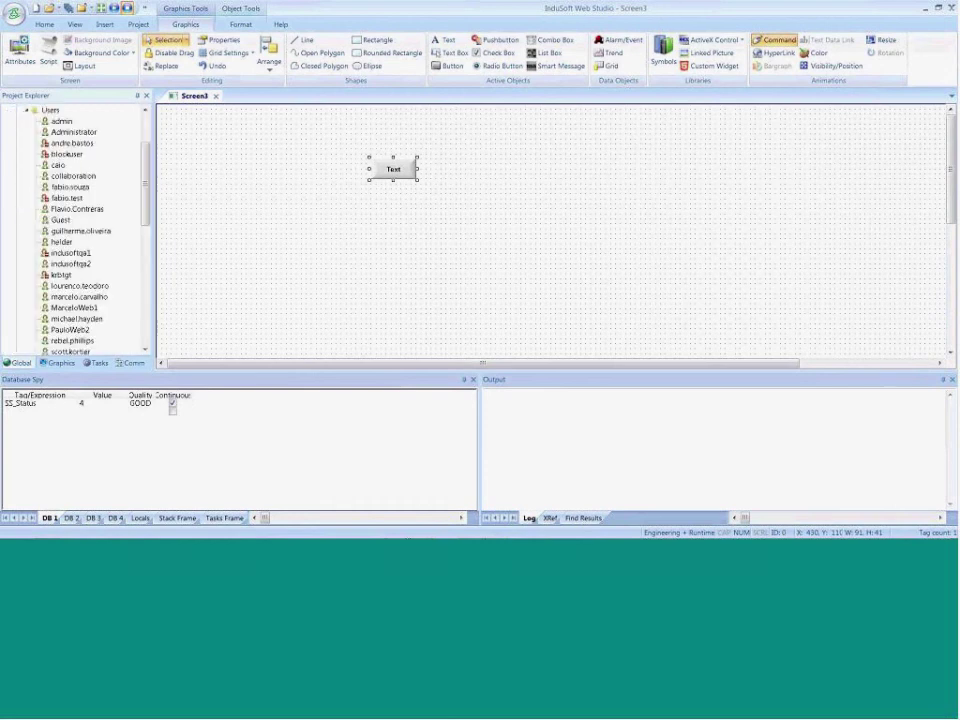
right_click(58, 166)
left_click(80, 176)
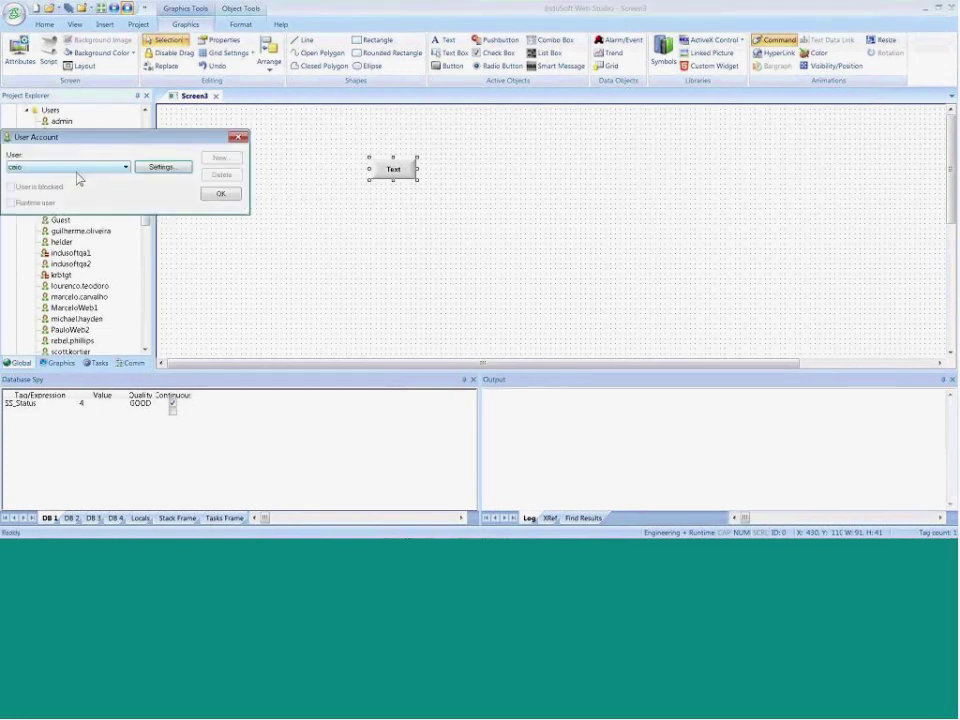
left_click(216, 193)
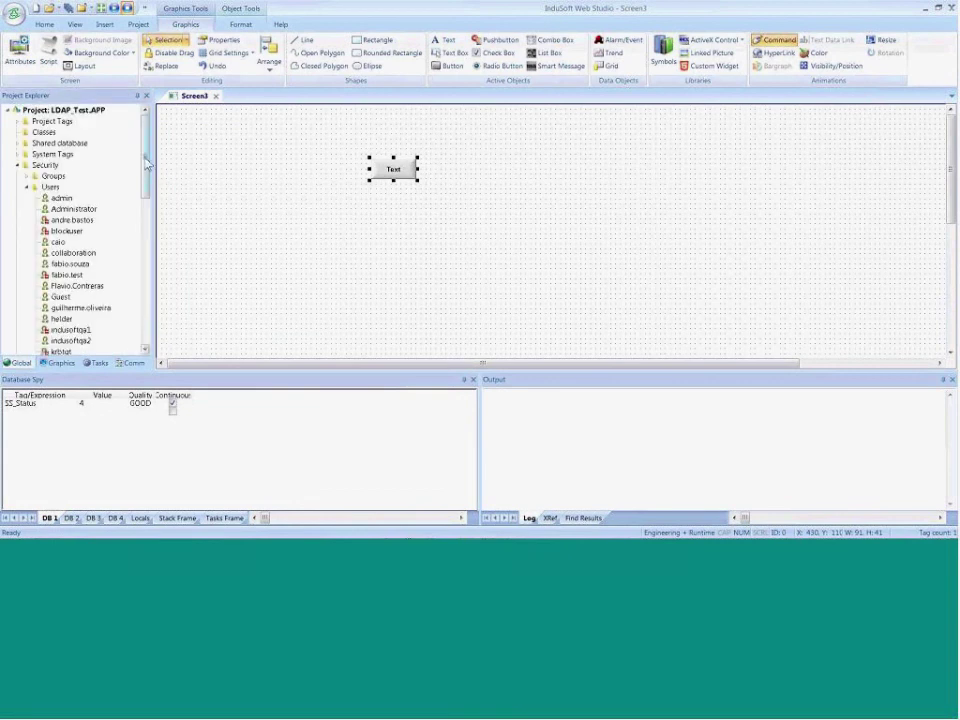
Open the BlockGroup account's properties and examine its Runtime Access and Engineering Access security level ranges
left_click(28, 177)
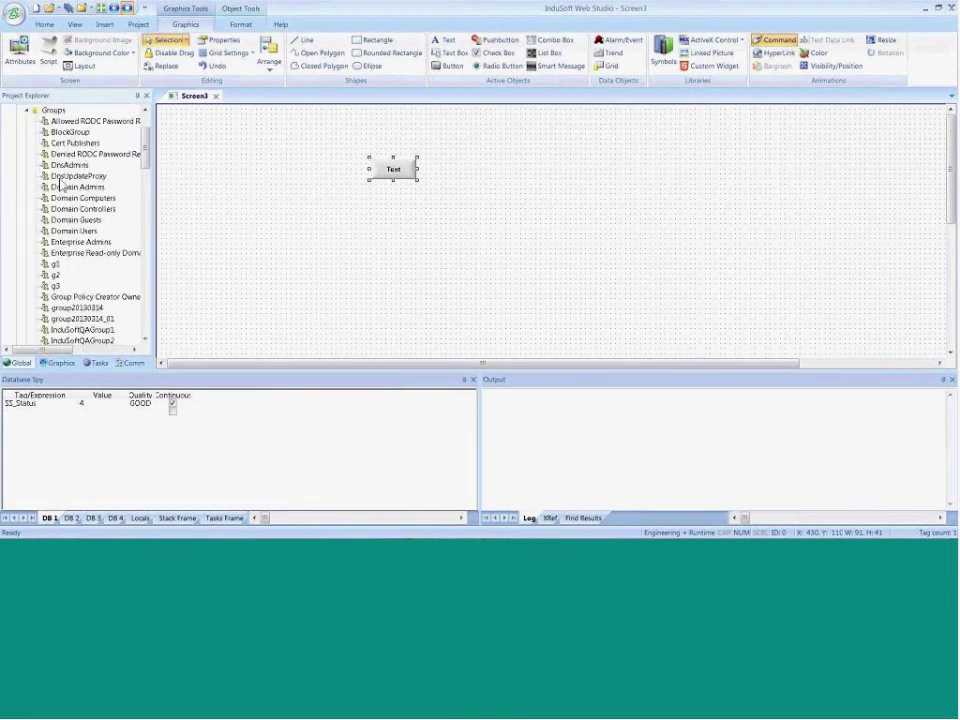
right_click(65, 133)
left_click(80, 139)
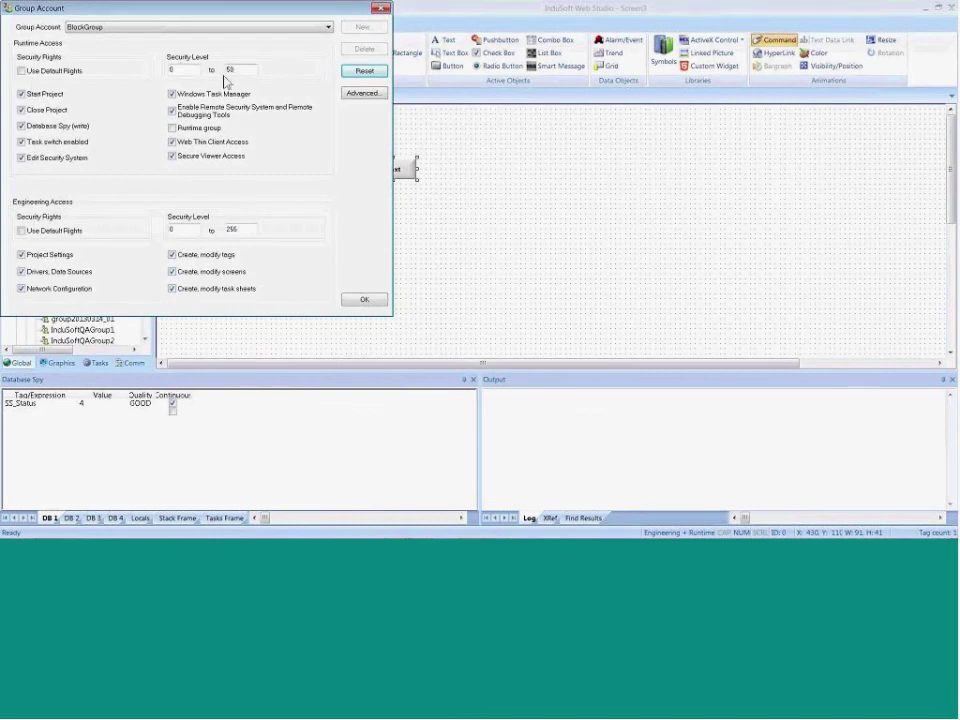
double_click(234, 70)
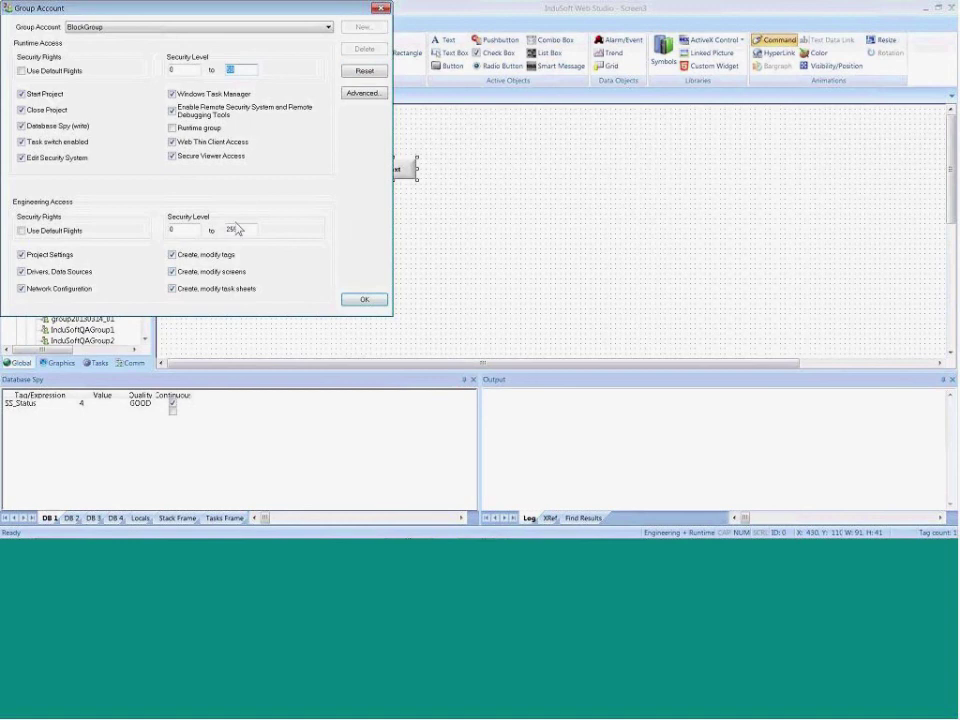
double_click(230, 230)
Return to the InduSoft home page in Internet Explorer, and switch to the slide show to reach its Thank you slide
key("alt+Tab")
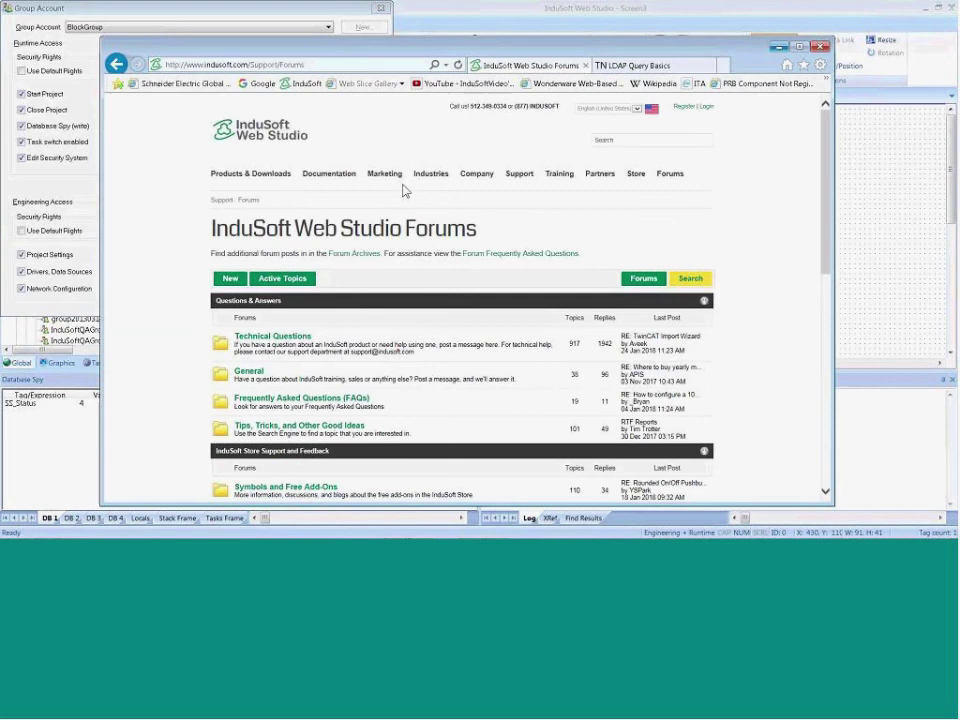
left_click(258, 130)
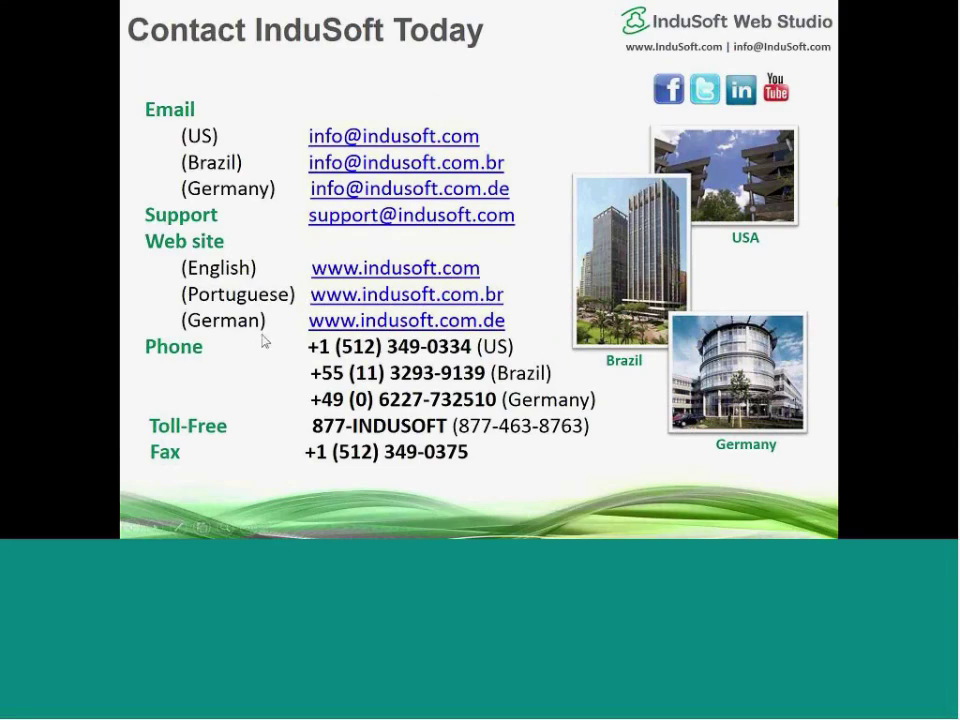
left_click(233, 408)
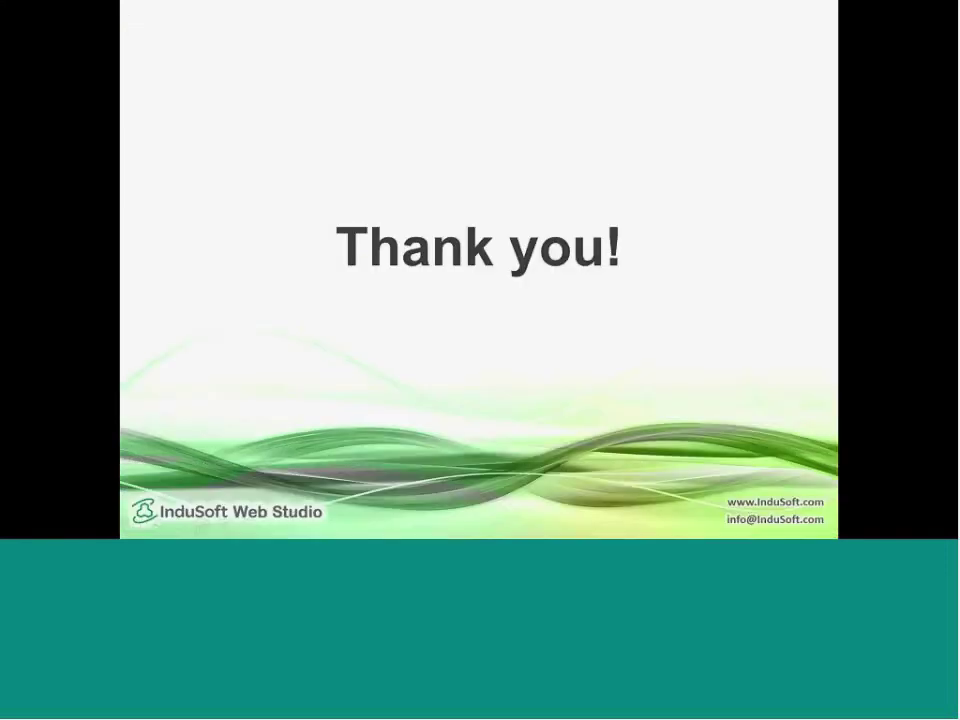